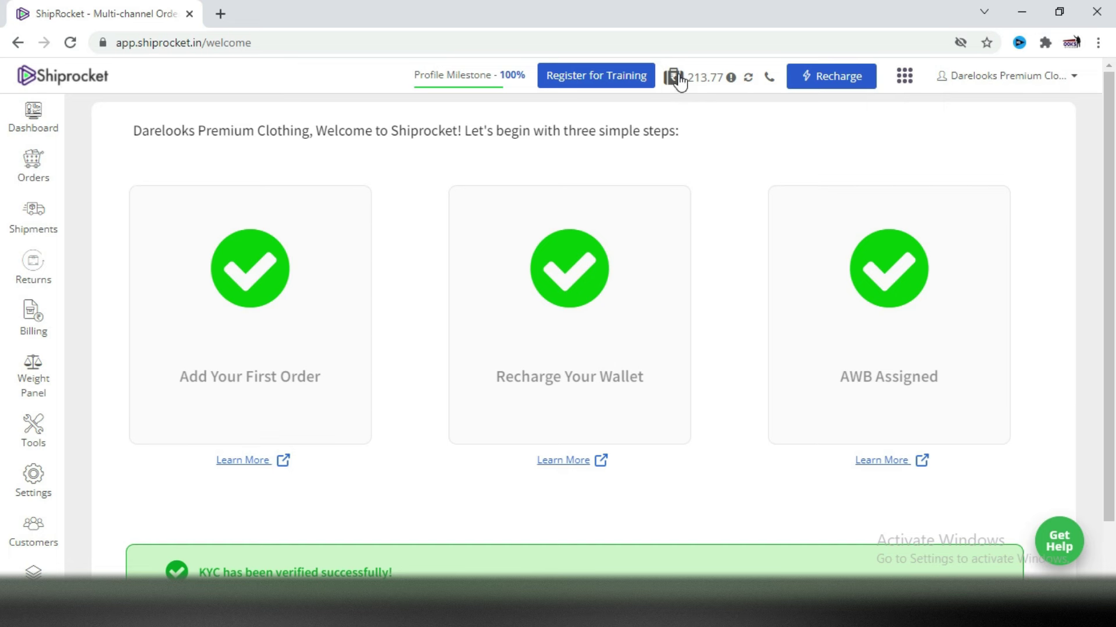
# Check the usable amount in the shipping wallet
pyautogui.moveTo(672, 91)
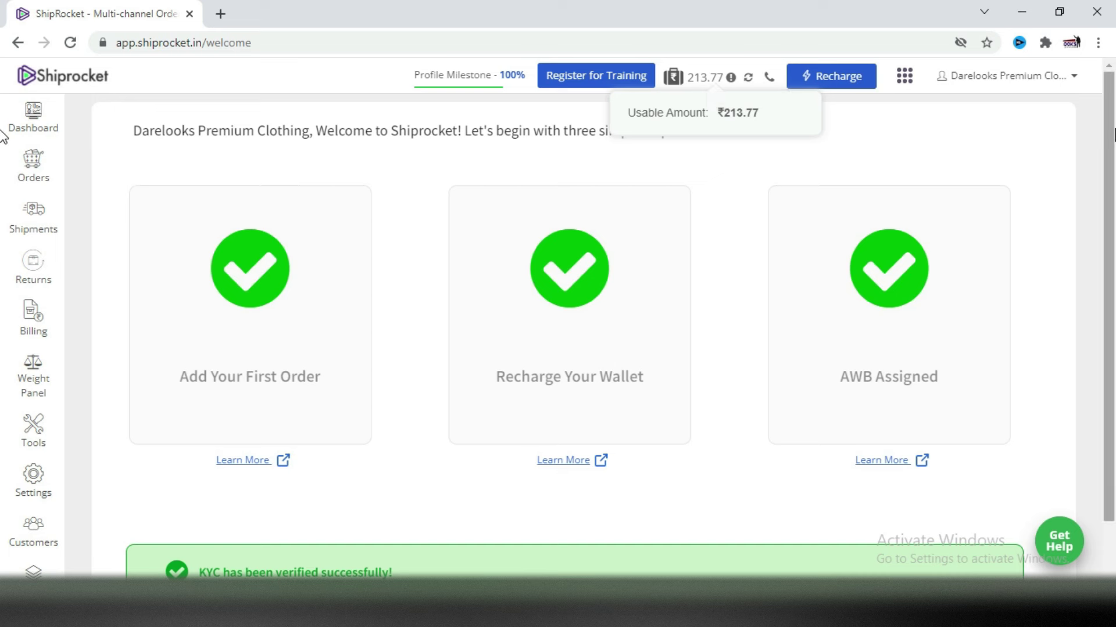
pyautogui.click(894, 147)
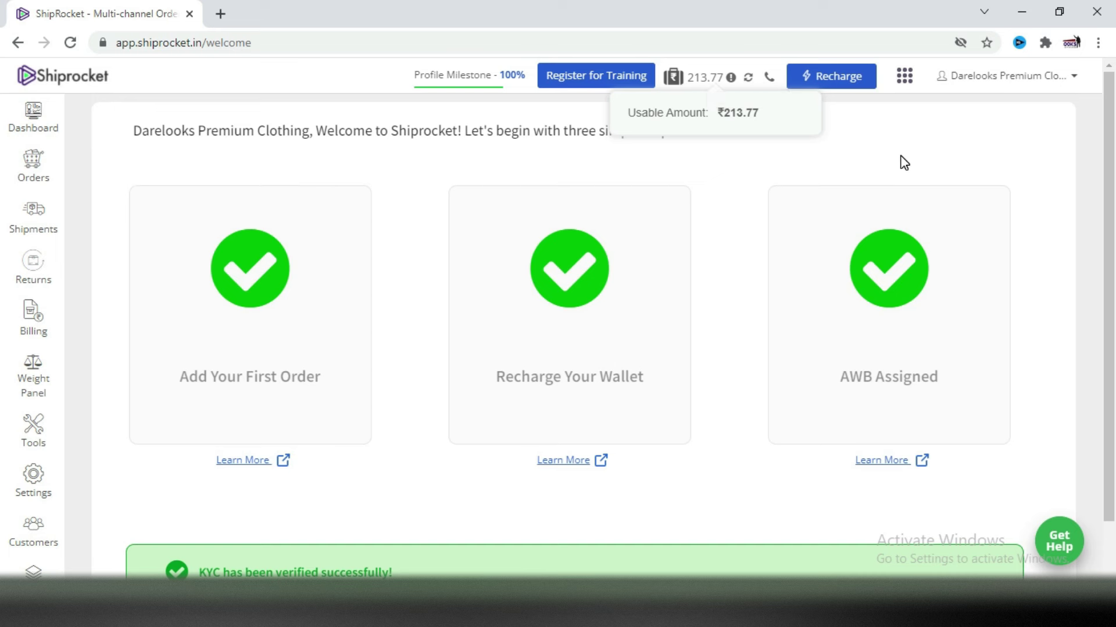
pyautogui.click(918, 151)
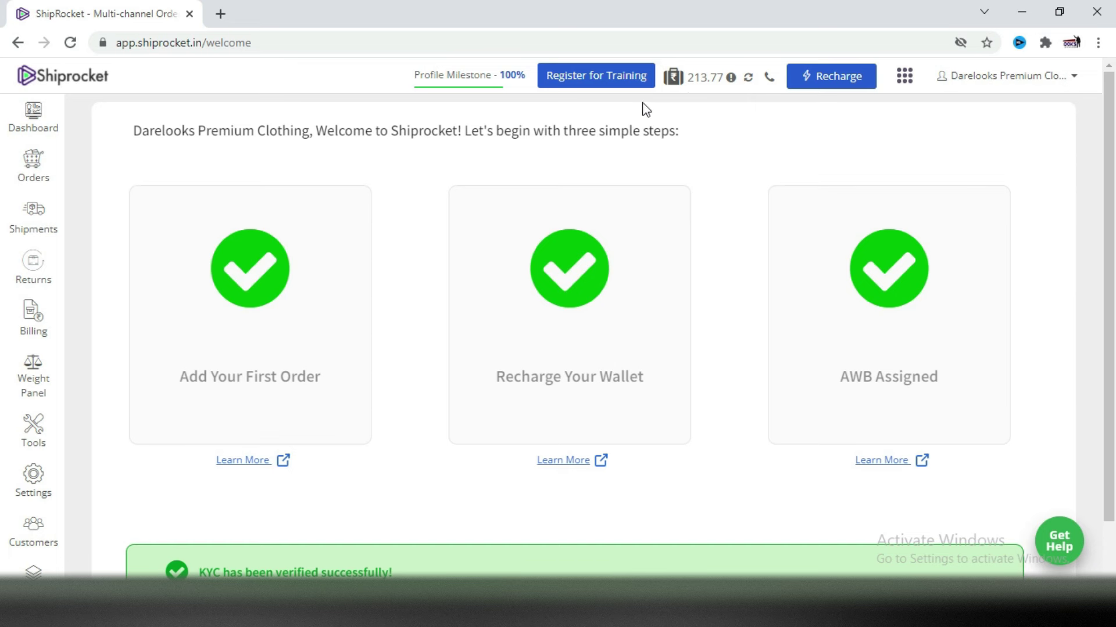
# Start a new custom order and complete its buyer details with the buyer's name, phone number, e-mail, address and pincode
pyautogui.moveTo(53, 174)
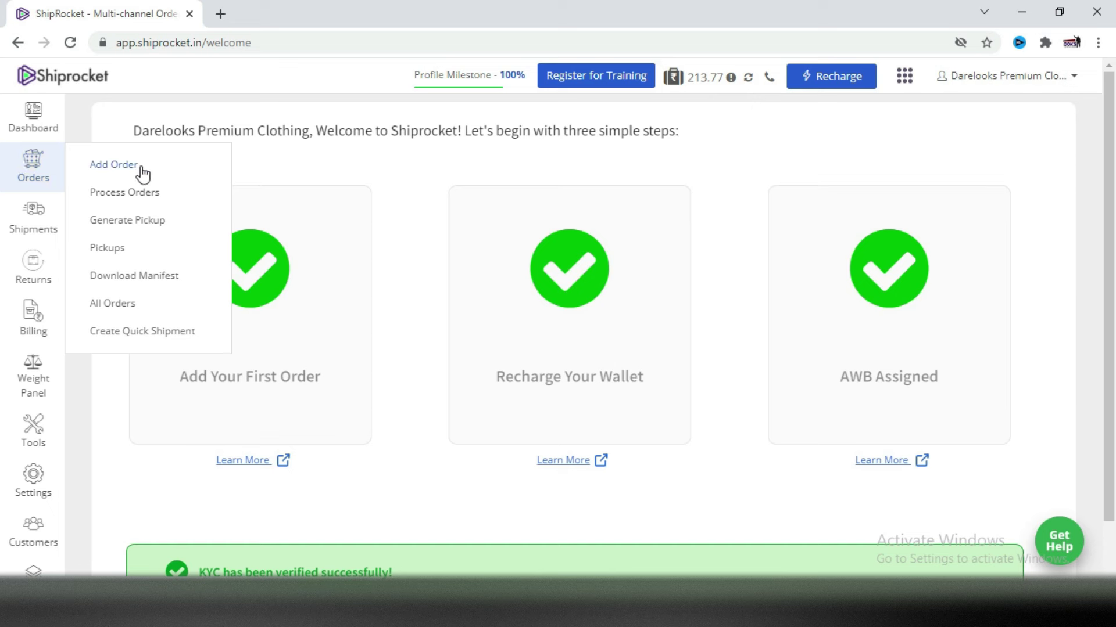
pyautogui.click(115, 166)
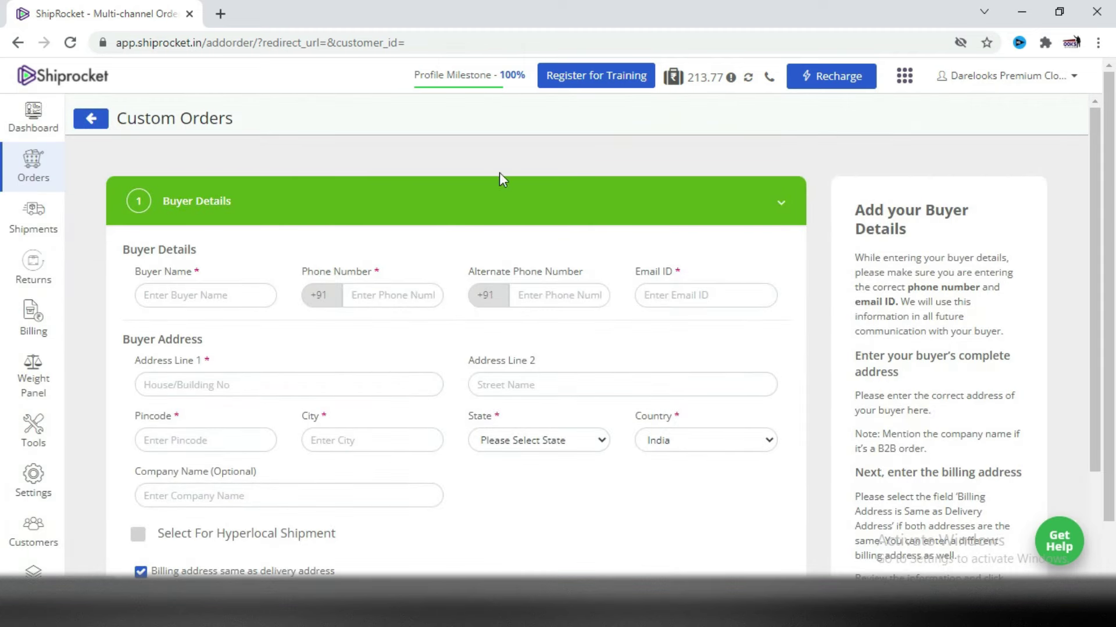
pyautogui.click(619, 205)
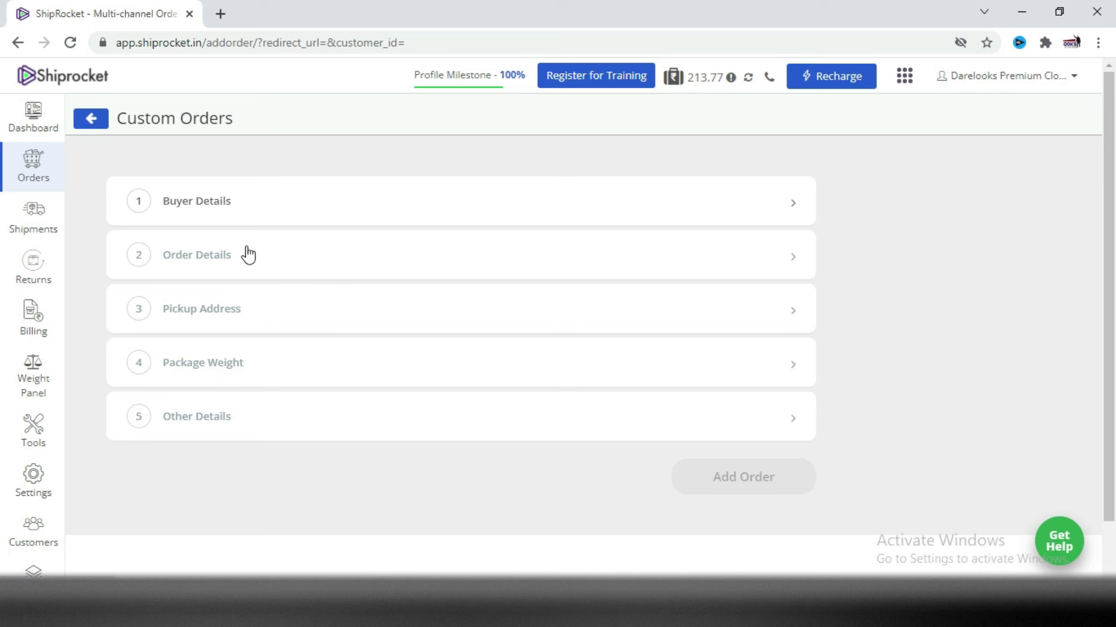
pyautogui.click(227, 418)
pyautogui.click(209, 208)
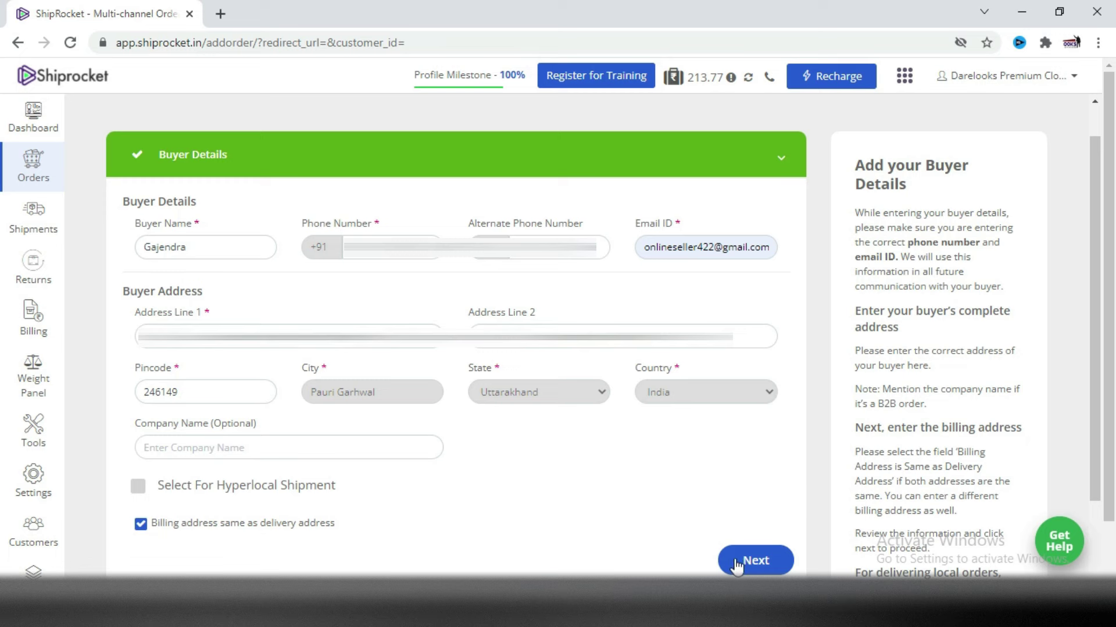
pyautogui.click(754, 561)
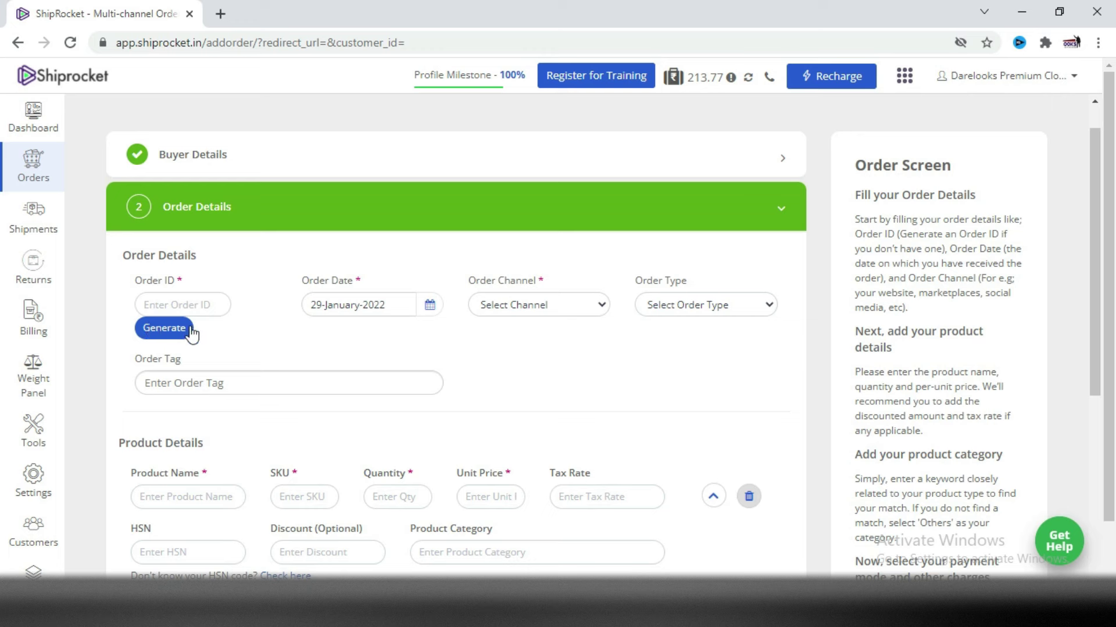
# Generate an order ID and set the order date to 19 January 2022
pyautogui.click(197, 305)
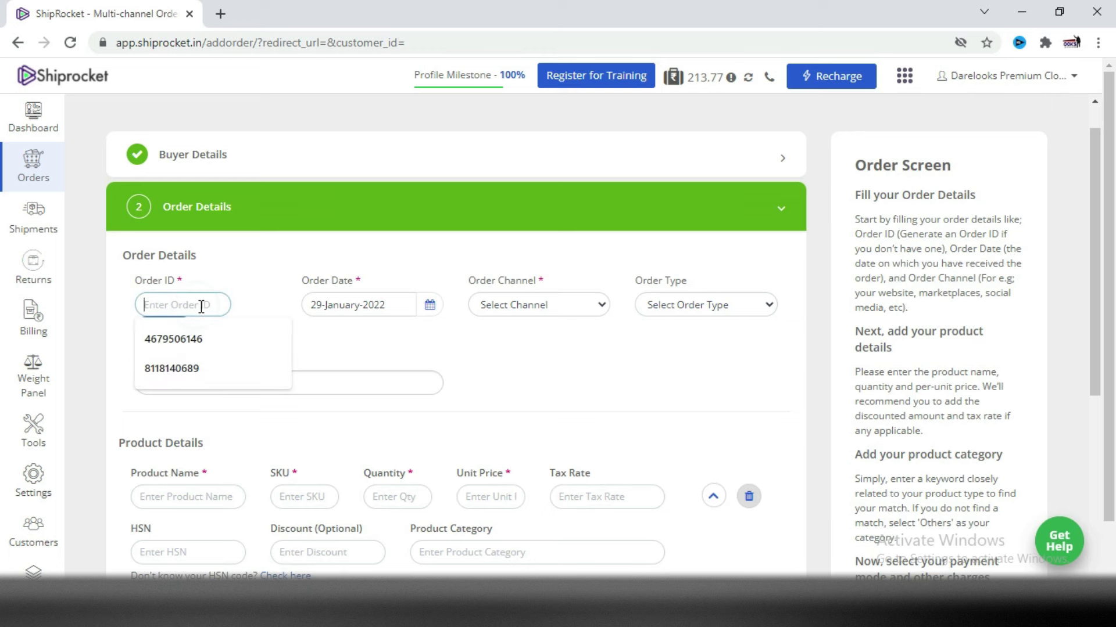
pyautogui.click(200, 325)
pyautogui.click(164, 331)
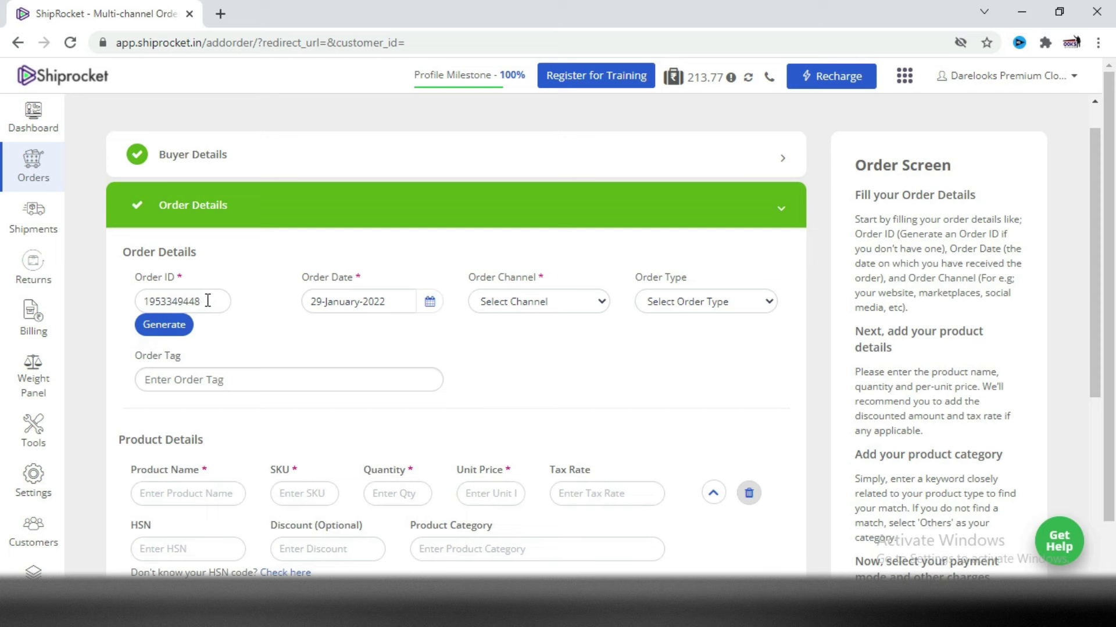
pyautogui.click(423, 303)
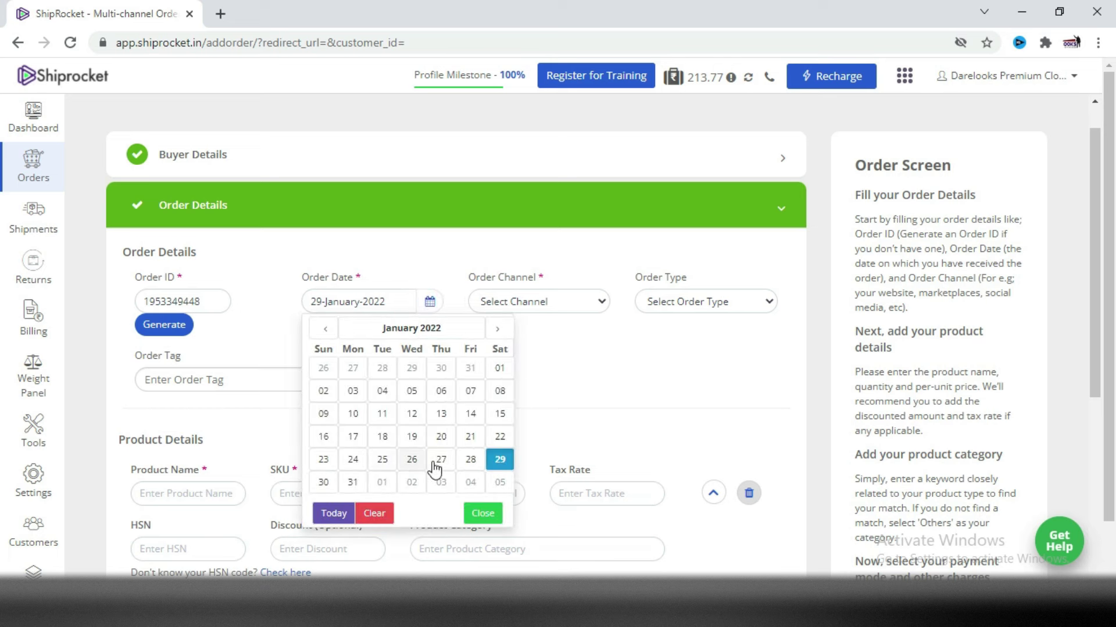
pyautogui.click(412, 438)
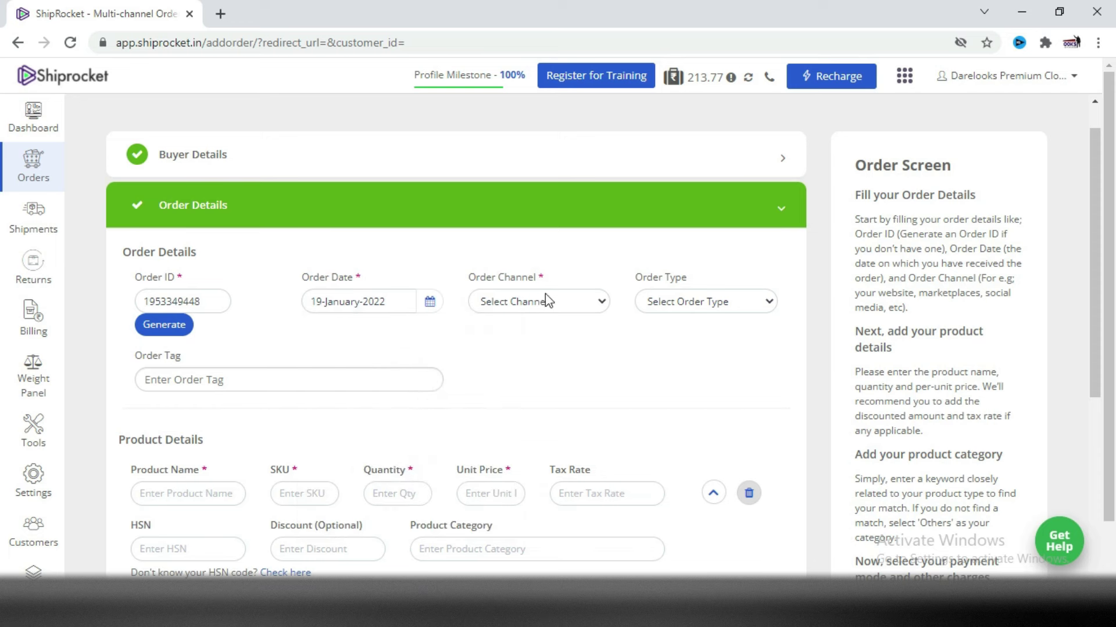
# Set the order channel to CUSTOM and leave the order type unselected
pyautogui.click(544, 305)
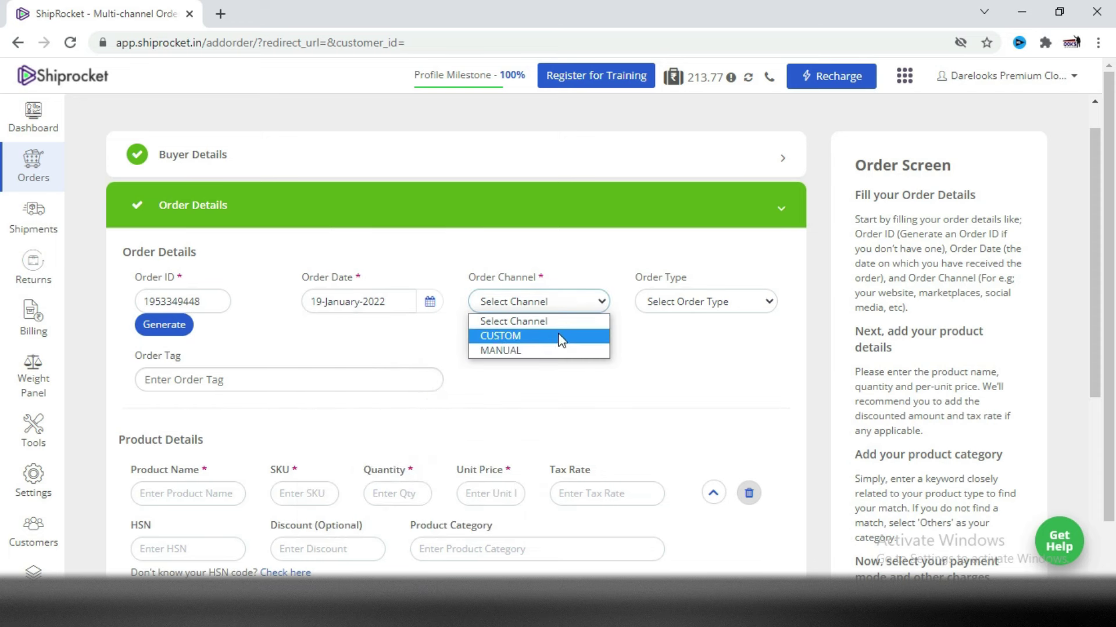
pyautogui.click(517, 352)
pyautogui.click(563, 303)
pyautogui.click(559, 336)
pyautogui.click(726, 316)
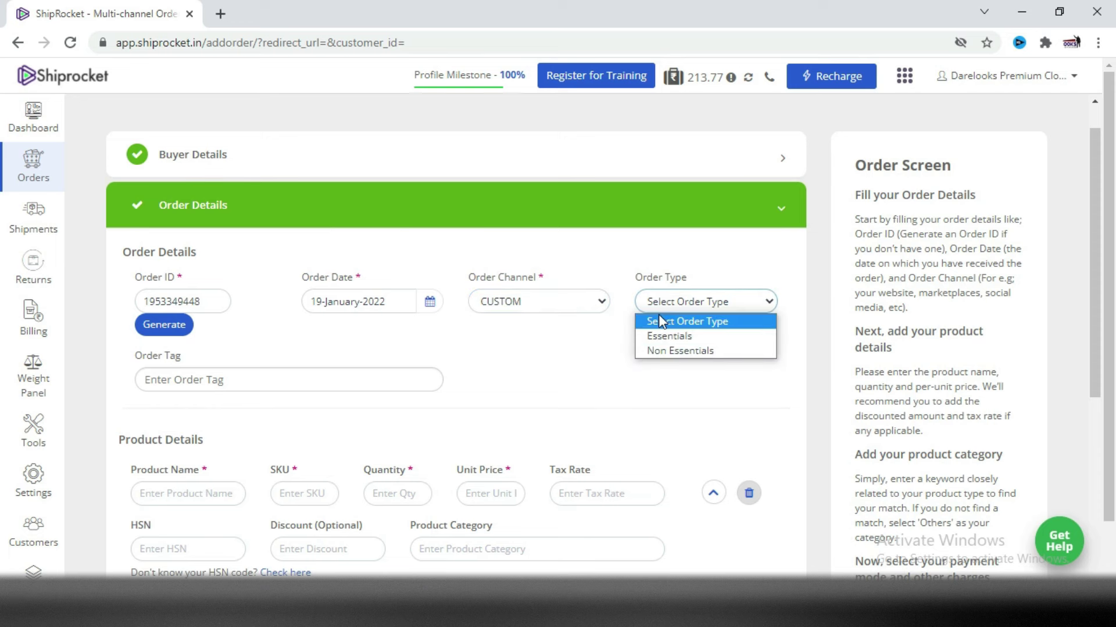
pyautogui.click(701, 298)
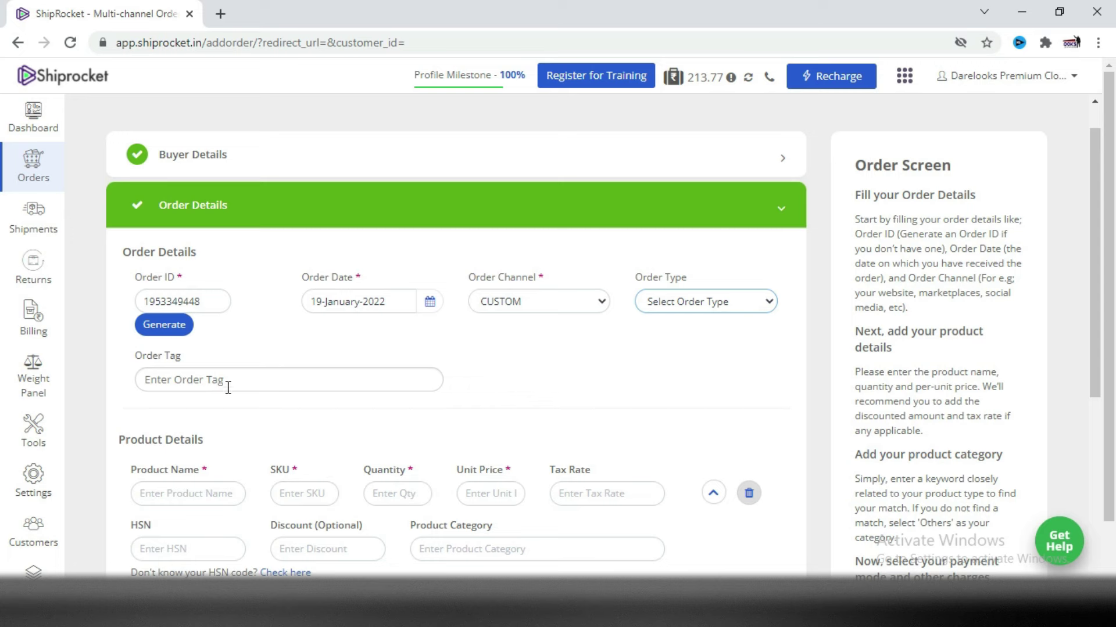
# Enter Cut Sew Label as the product name and choose Wovenlabel as its SKU
pyautogui.moveTo(1092, 290); pyautogui.dragTo(1101, 376)
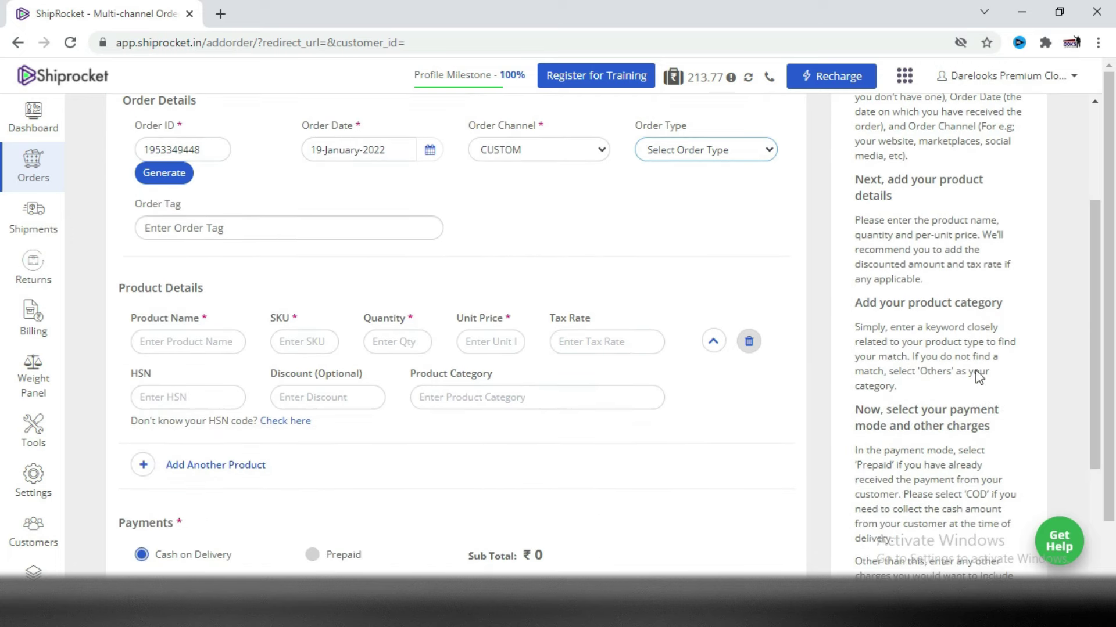
pyautogui.click(189, 342)
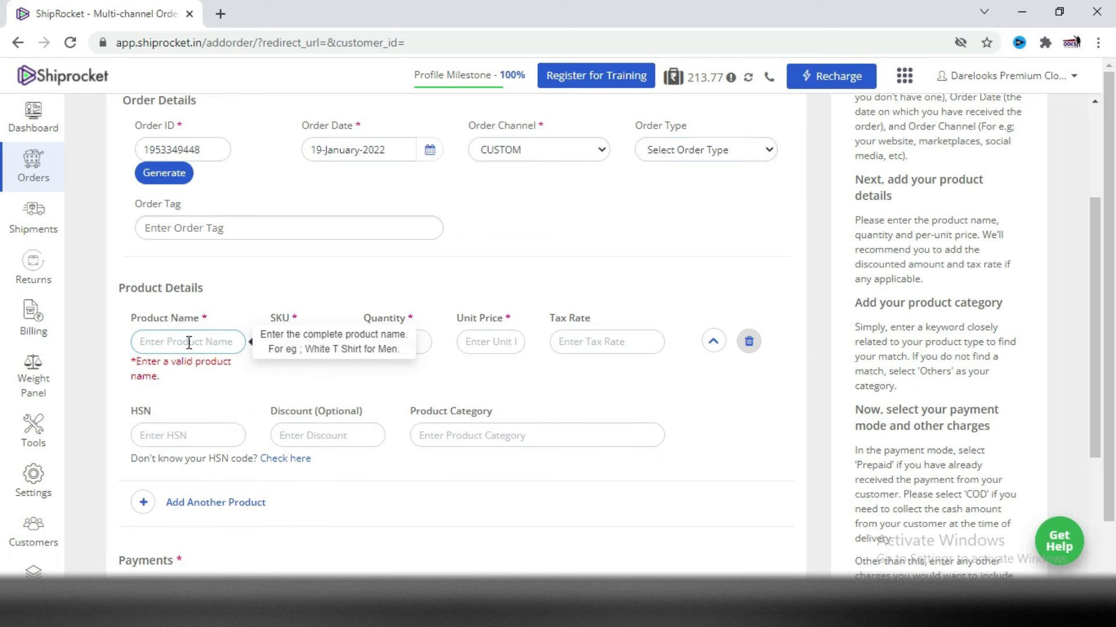
pyautogui.write('Cut Sew Label')
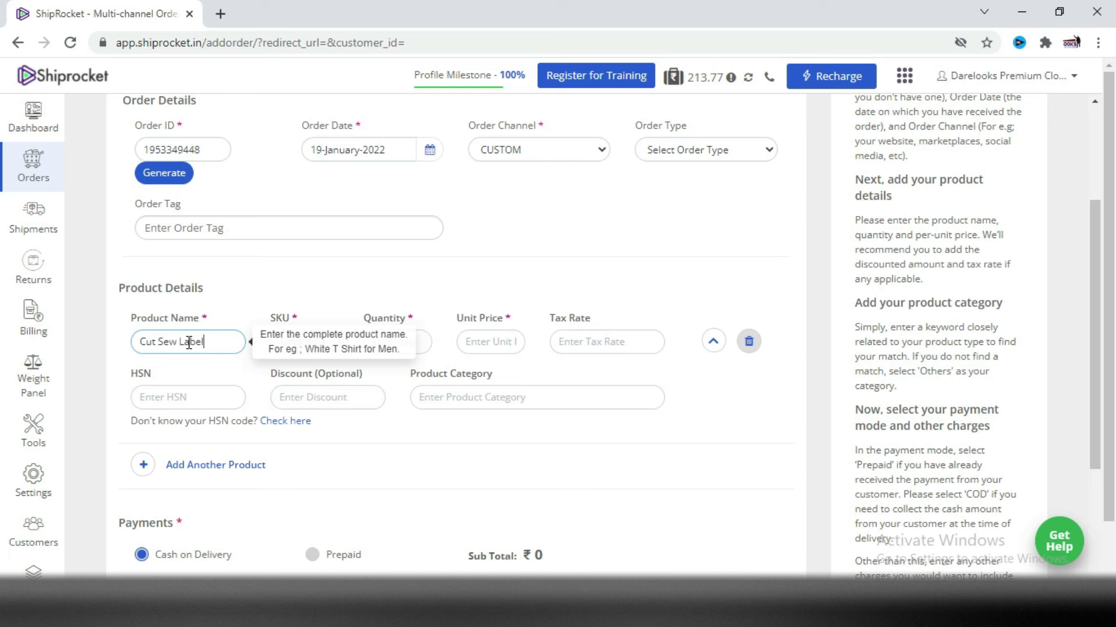
pyautogui.click(302, 337)
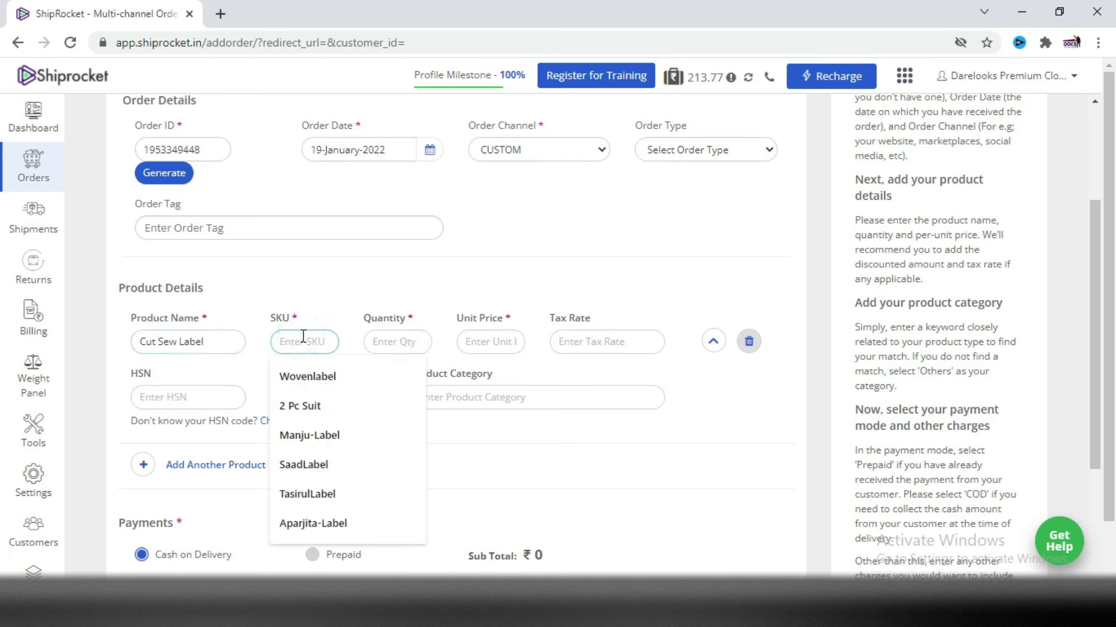
pyautogui.write('QW')
pyautogui.press('BackSpace')
pyautogui.press('BackSpace')
pyautogui.click(248, 348)
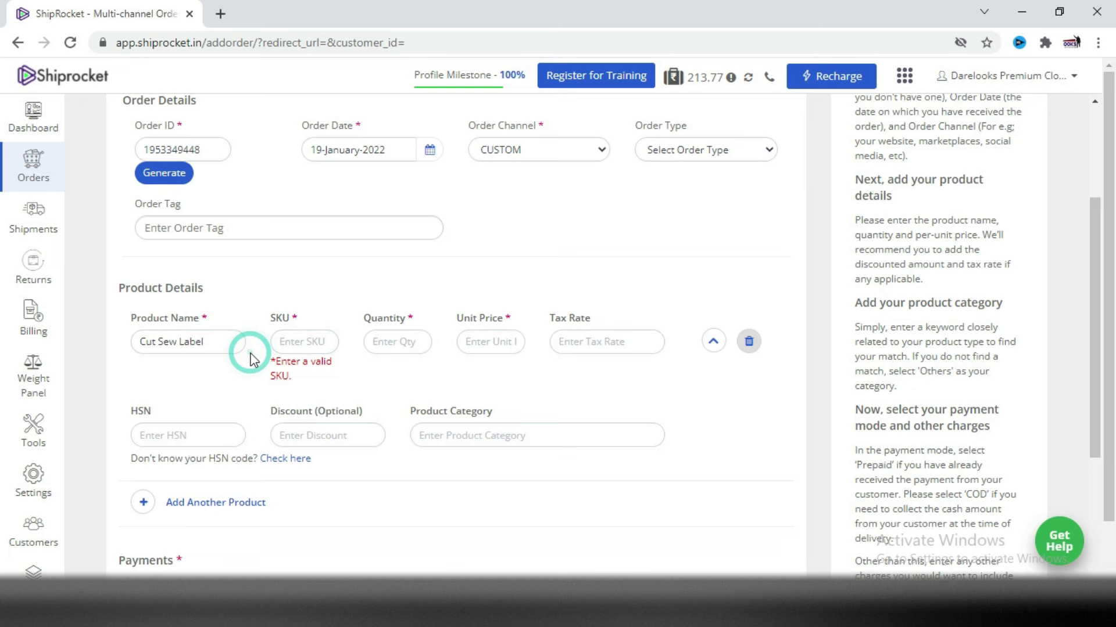
pyautogui.click(324, 341)
pyautogui.click(327, 376)
# Set the product's quantity to 5000 and its unit price to 2.6
pyautogui.click(409, 337)
pyautogui.write('5000')
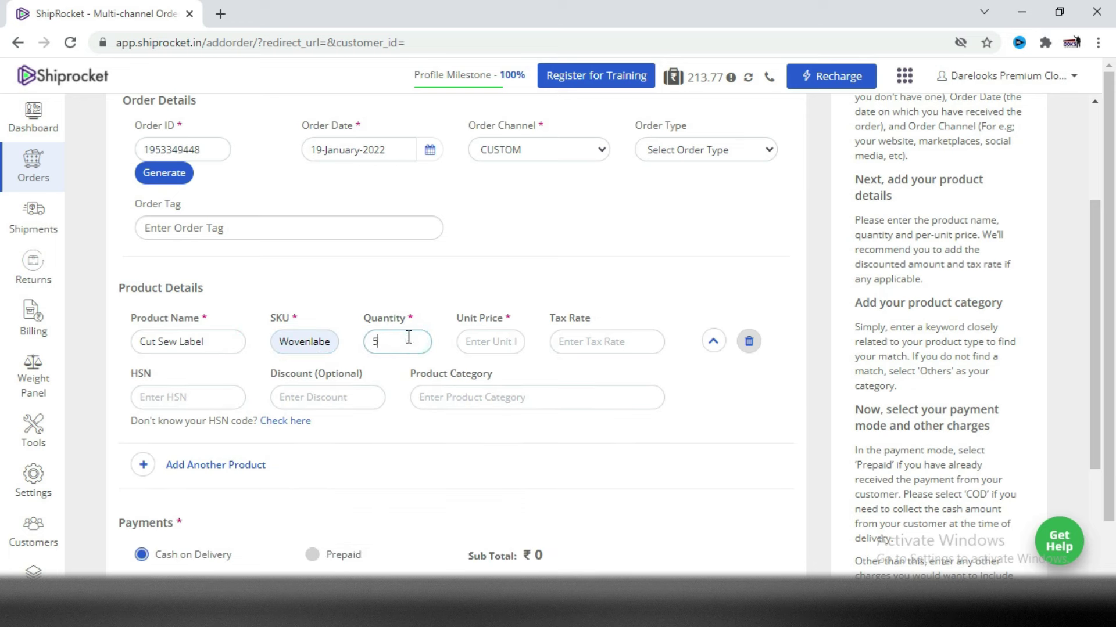
pyautogui.click(518, 341)
pyautogui.write('2.6')
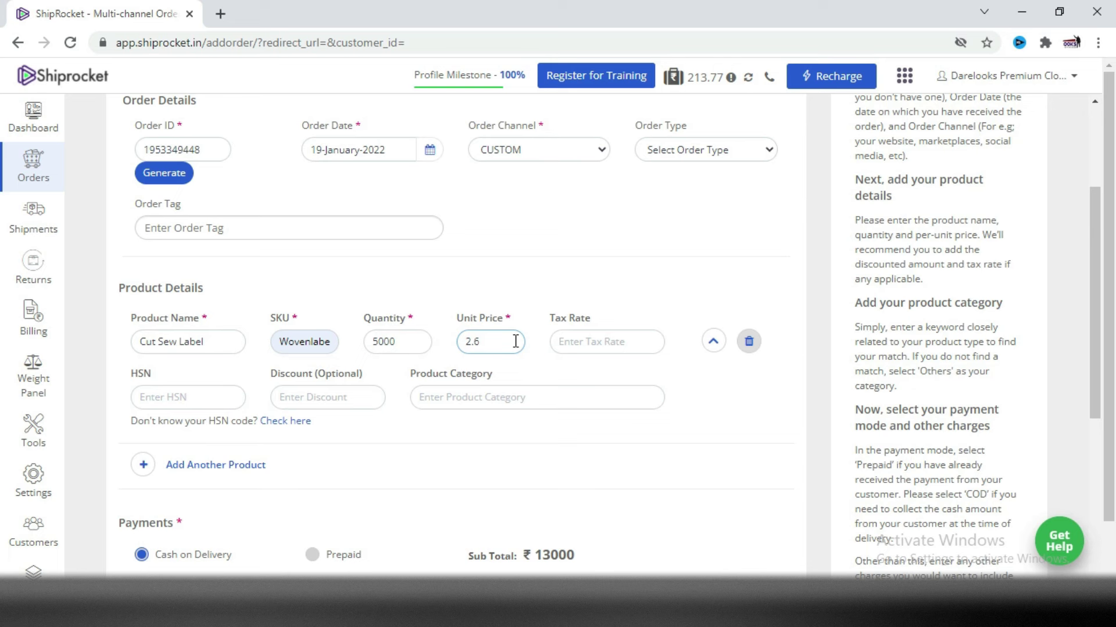
pyautogui.click(660, 295)
# Set the order's payment mode to Prepaid
pyautogui.scroll(-1, 1089, 281)
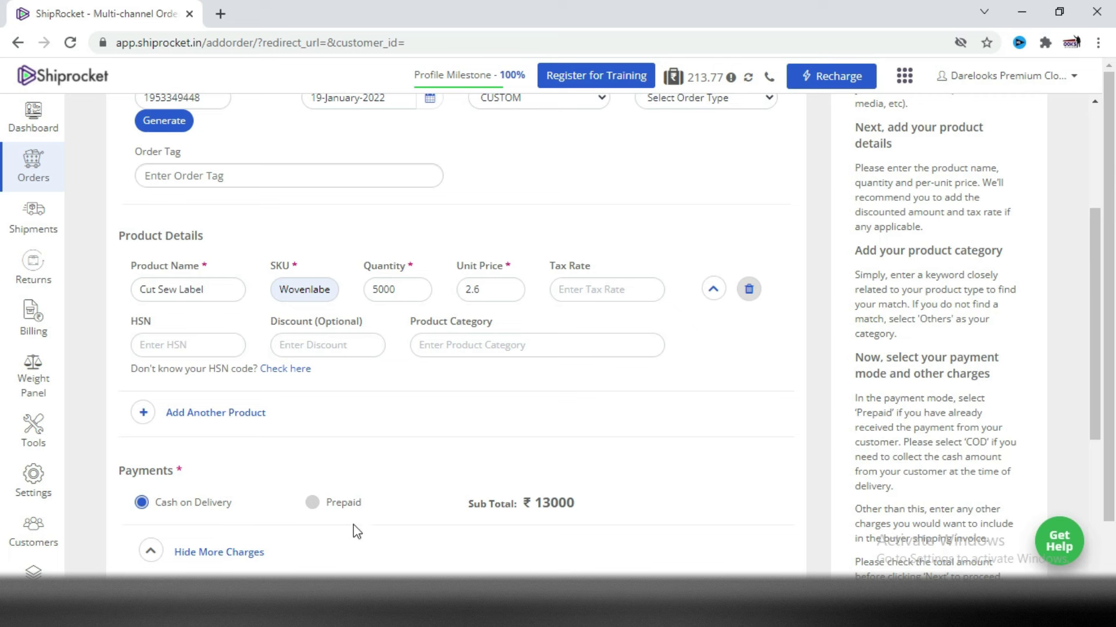
pyautogui.click(310, 505)
pyautogui.click(374, 504)
# Decline securing the shipment and proceed to the pickup address section
pyautogui.moveTo(1096, 319); pyautogui.dragTo(1096, 348)
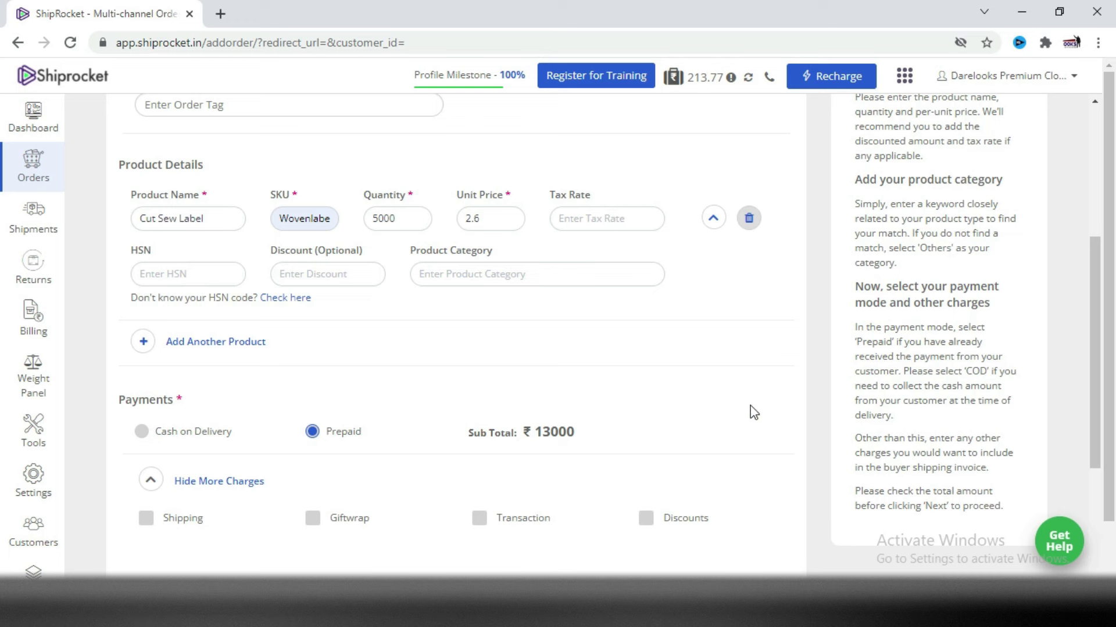
pyautogui.moveTo(1093, 375); pyautogui.dragTo(1109, 517)
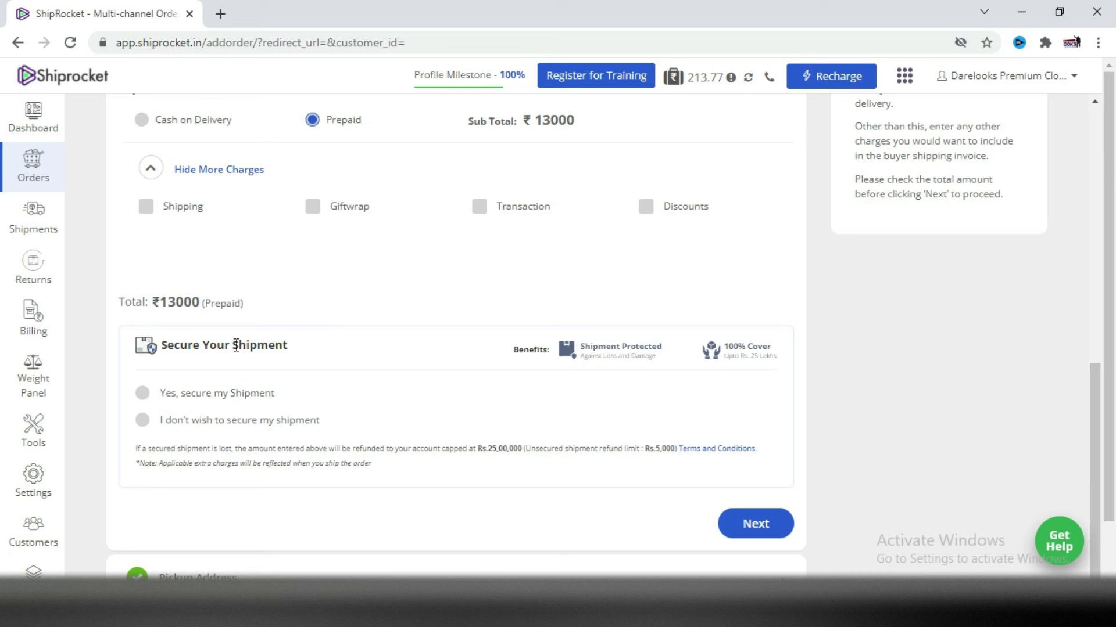
pyautogui.click(142, 393)
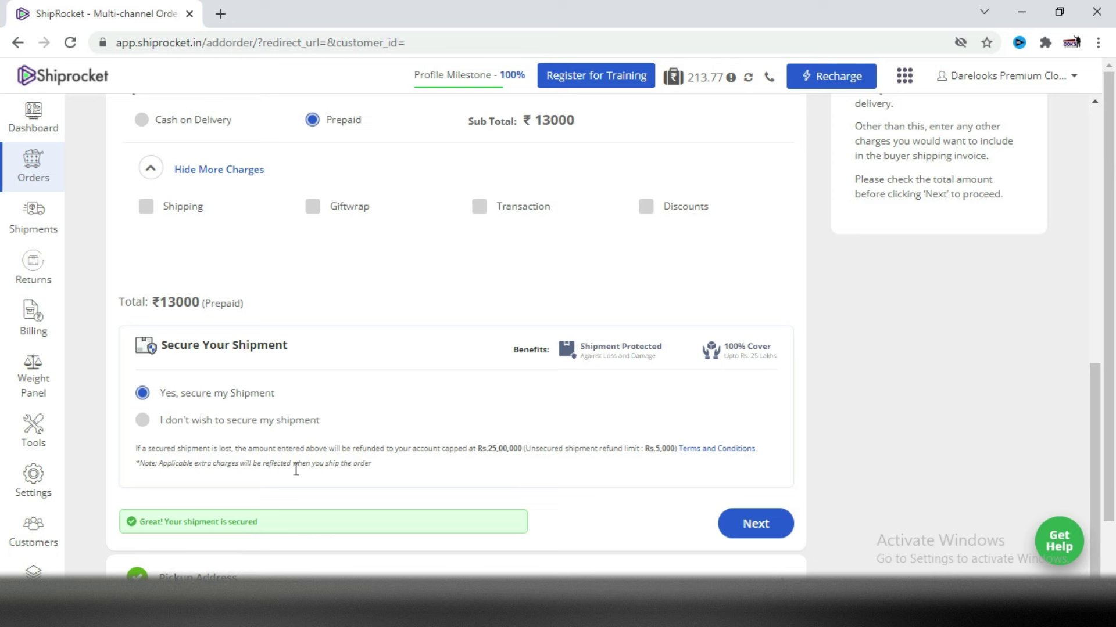
pyautogui.moveTo(487, 450); pyautogui.dragTo(517, 453)
pyautogui.click(269, 423)
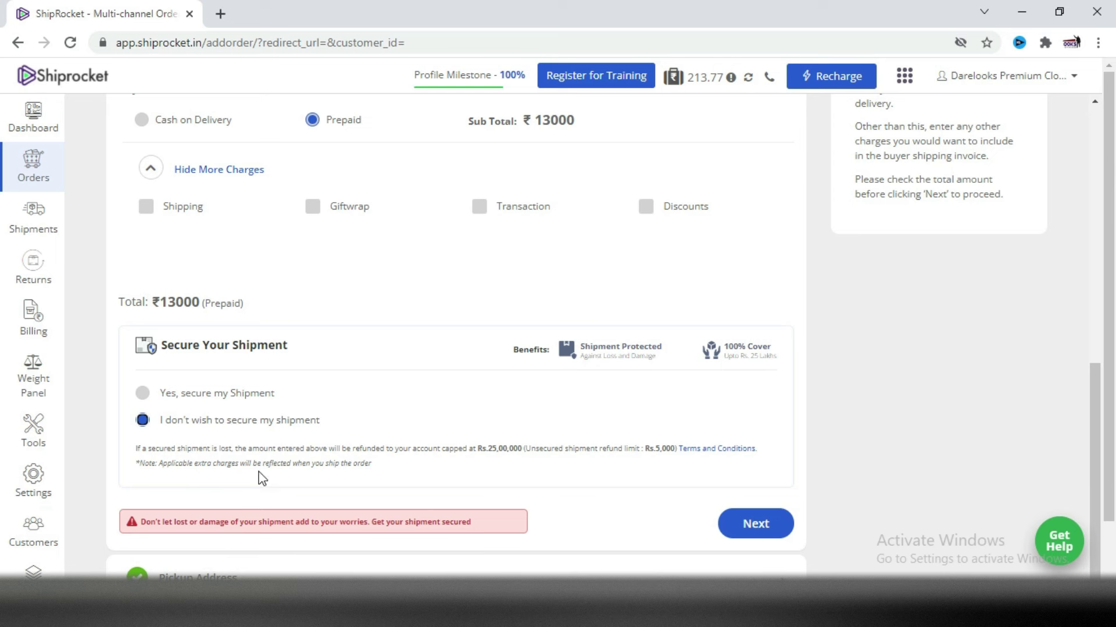
pyautogui.click(181, 396)
pyautogui.click(233, 422)
pyautogui.scroll(-1, 1091, 395)
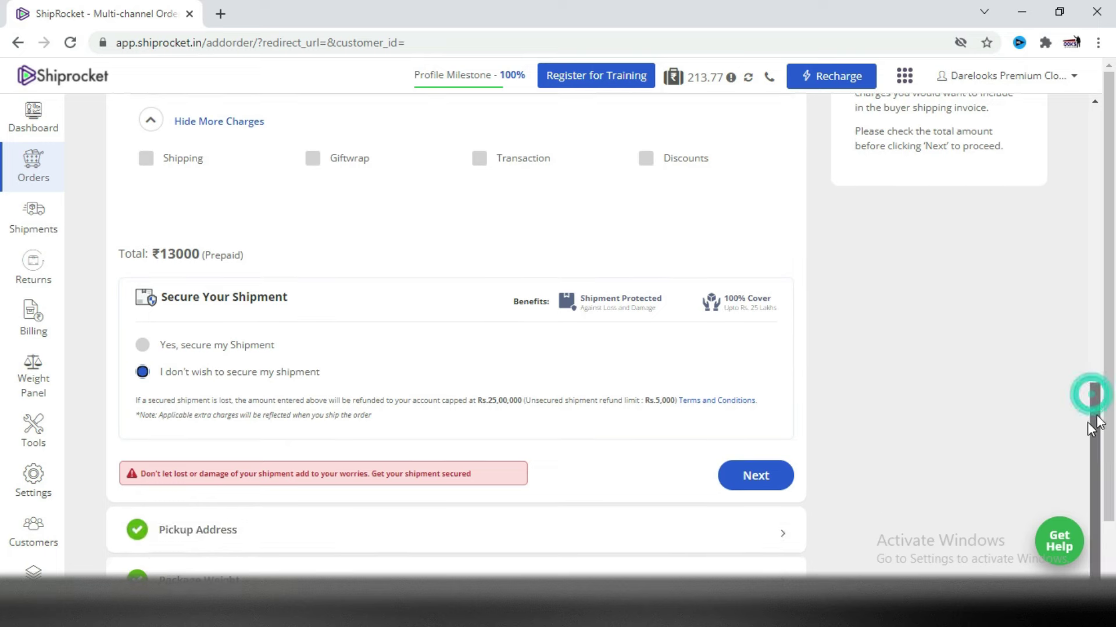
pyautogui.click(766, 475)
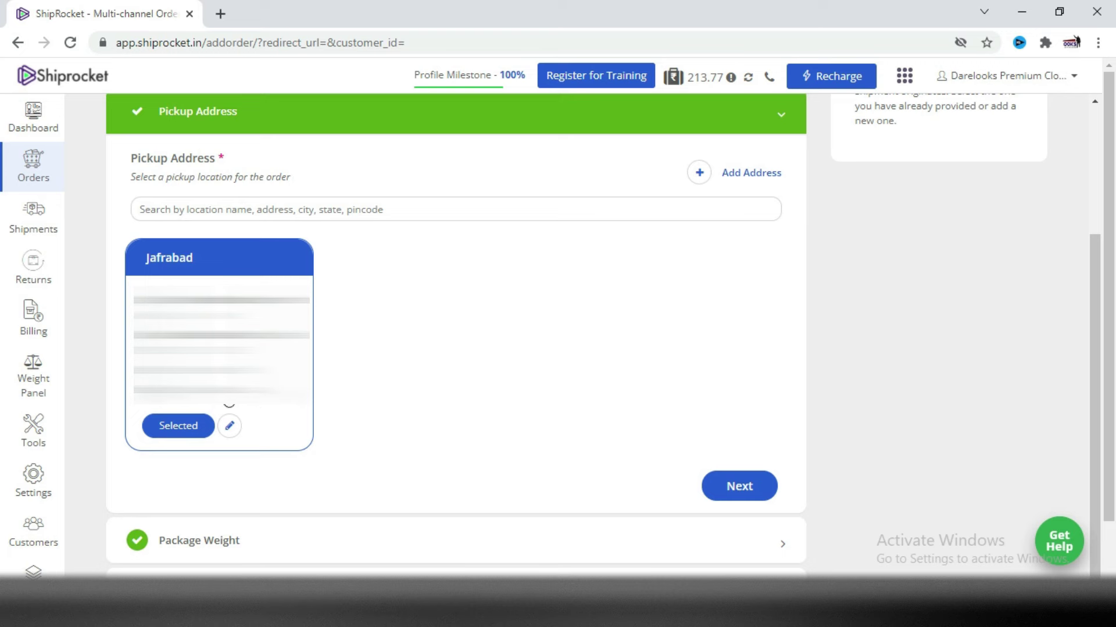
# View the form for adding a pickup address, close it, and proceed with the existing pickup location selected
pyautogui.click(723, 181)
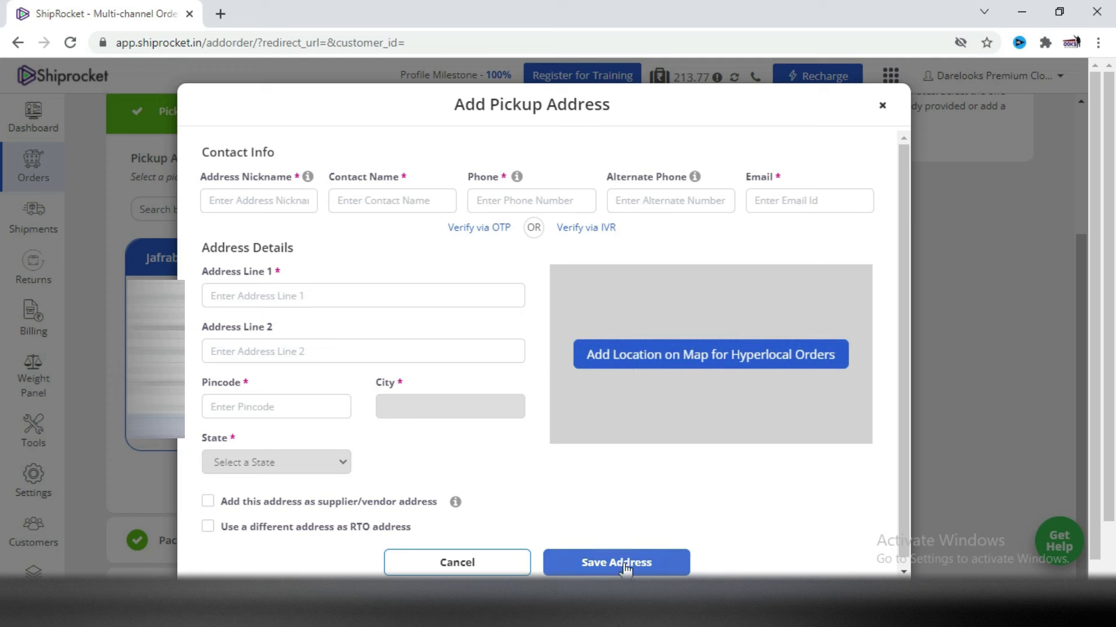
pyautogui.click(882, 107)
pyautogui.click(179, 430)
pyautogui.click(741, 488)
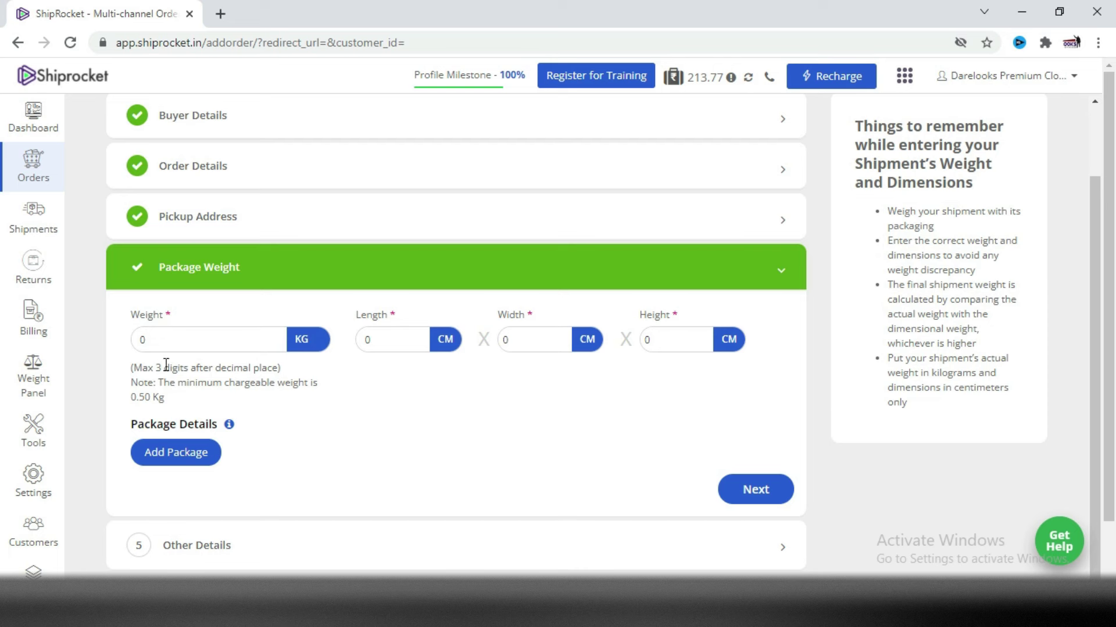
# Set the package weight to 4 kg and its length, width and height to 44, 34 and 10 cm
pyautogui.click(144, 341)
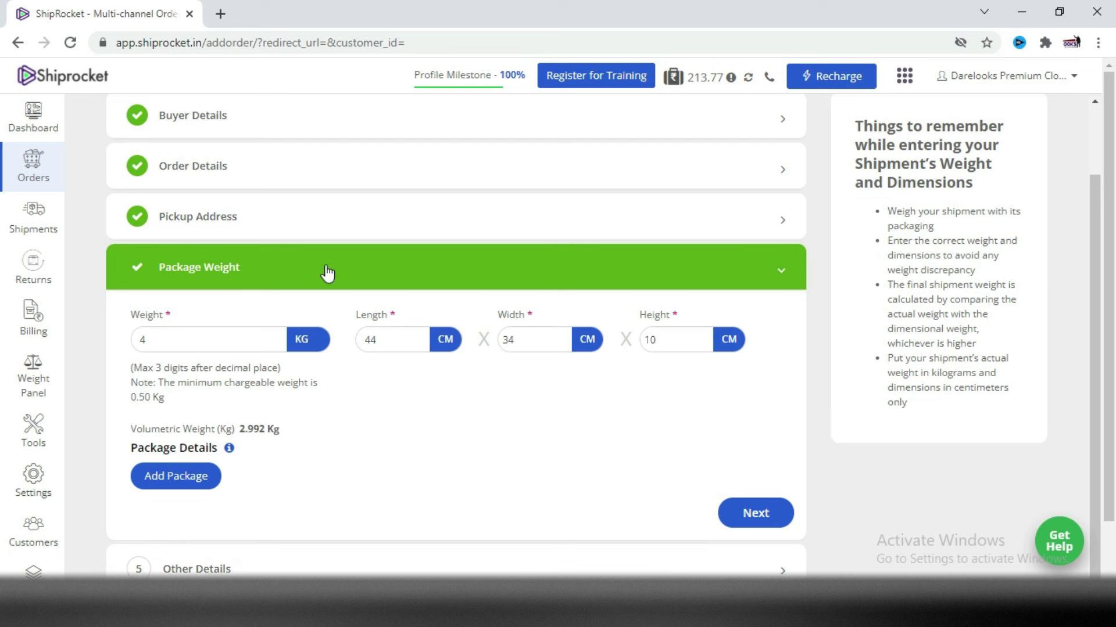
pyautogui.click(645, 334)
pyautogui.click(402, 414)
pyautogui.moveTo(128, 429); pyautogui.dragTo(229, 442)
pyautogui.click(230, 442)
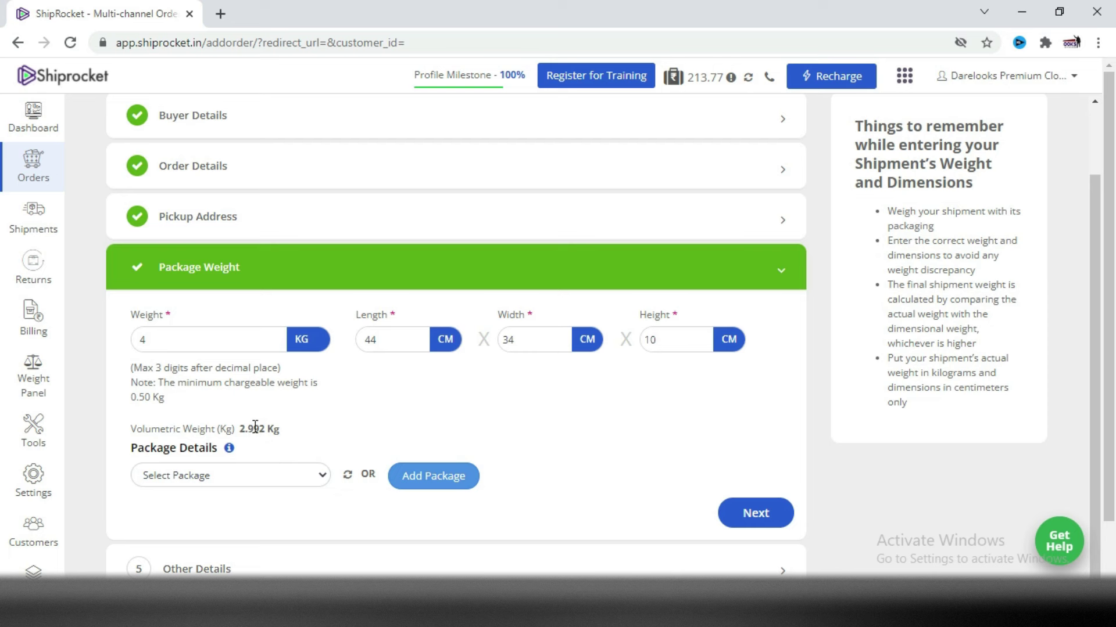
# Try a package width of 54 cm to compare the volumetric weight, and restore the width to 34 cm
pyautogui.moveTo(528, 344); pyautogui.dragTo(487, 343)
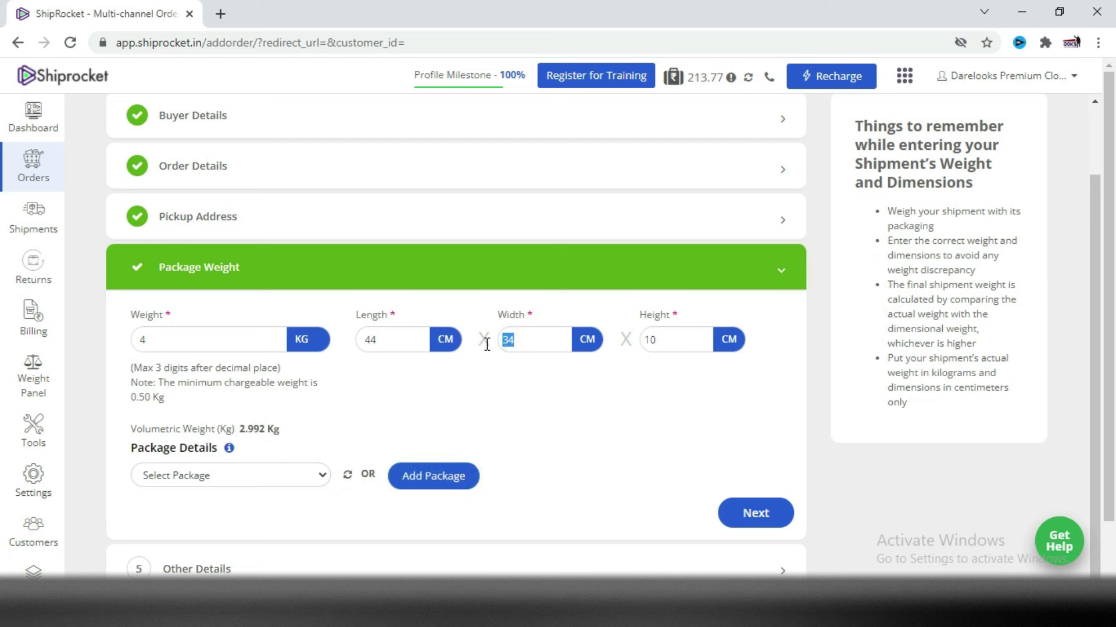
pyautogui.write('54')
pyautogui.moveTo(238, 427); pyautogui.dragTo(266, 433)
pyautogui.click(267, 430)
pyautogui.click(263, 431)
pyautogui.moveTo(509, 344); pyautogui.dragTo(506, 343)
pyautogui.write('3')
pyautogui.click(301, 432)
# Accept the package weight and dimensions and proceed to the order's other details
pyautogui.click(766, 514)
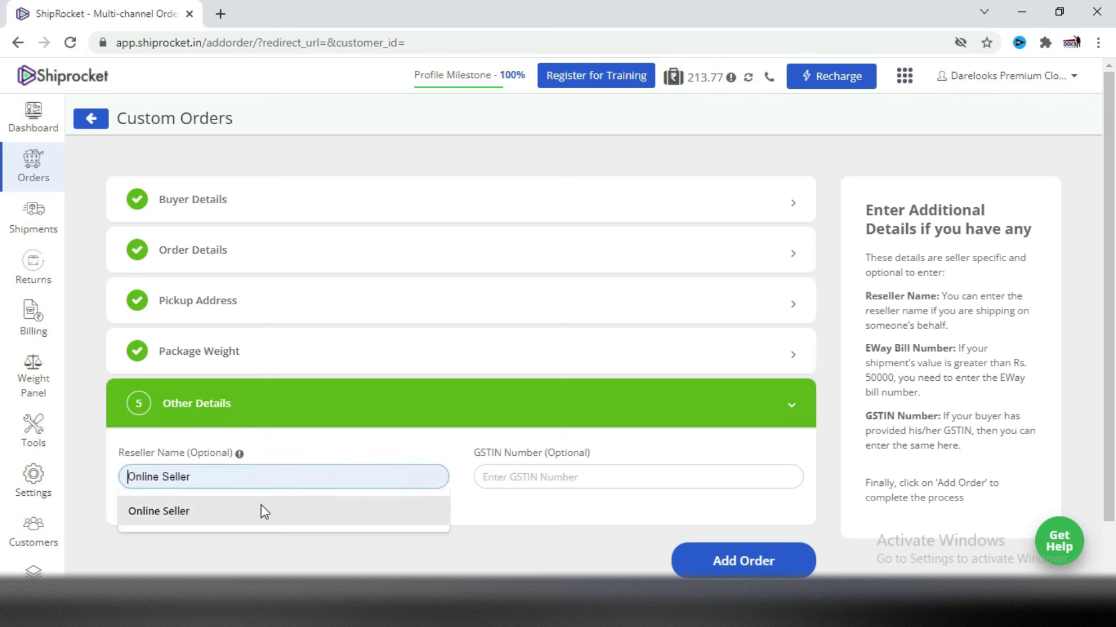
# Set the reseller name to Online Seller, review the package weight and order details, and add the order
pyautogui.click(261, 508)
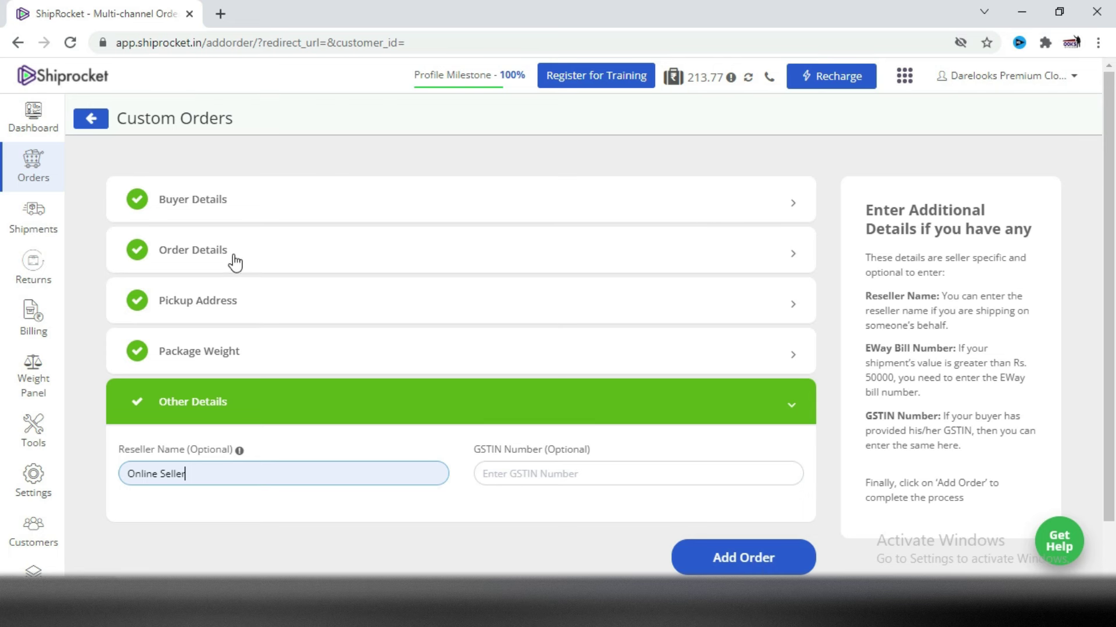
pyautogui.click(239, 348)
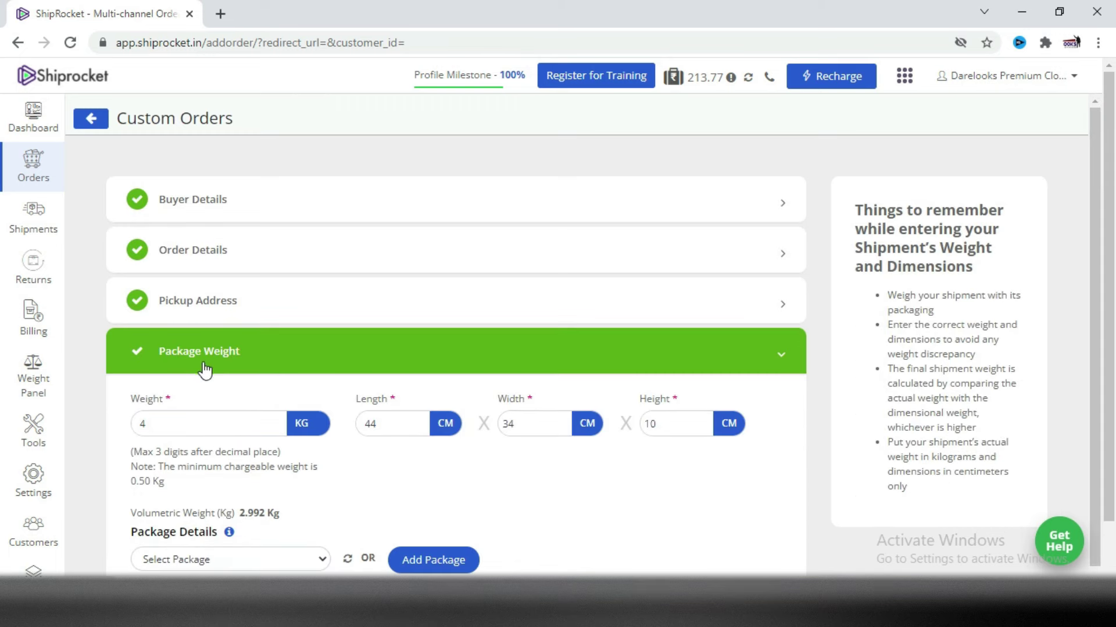
pyautogui.click(263, 254)
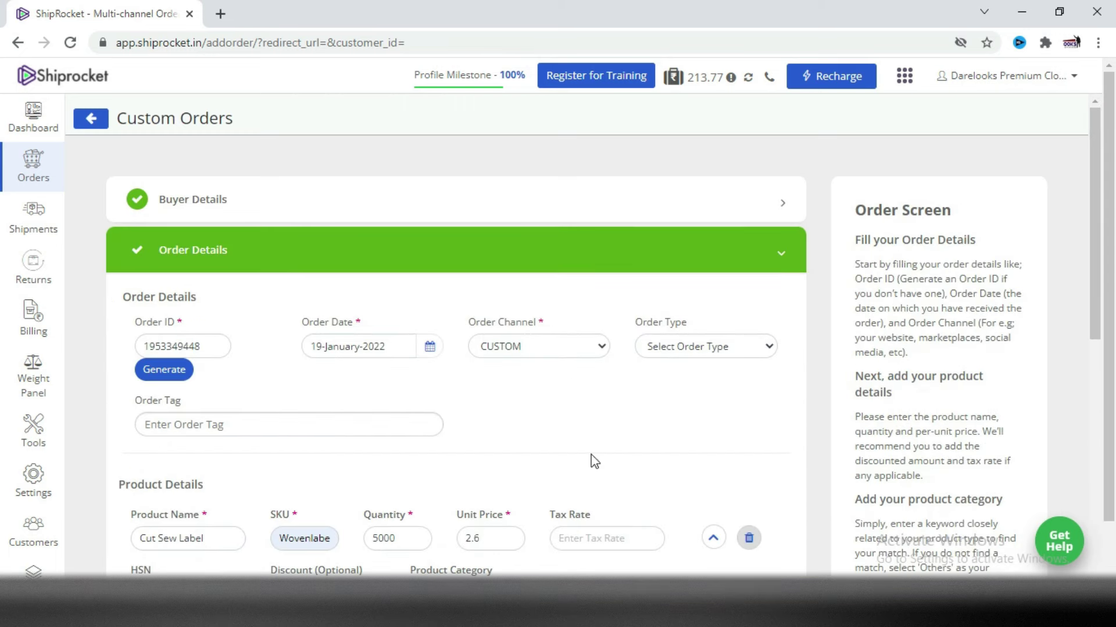
pyautogui.click(633, 264)
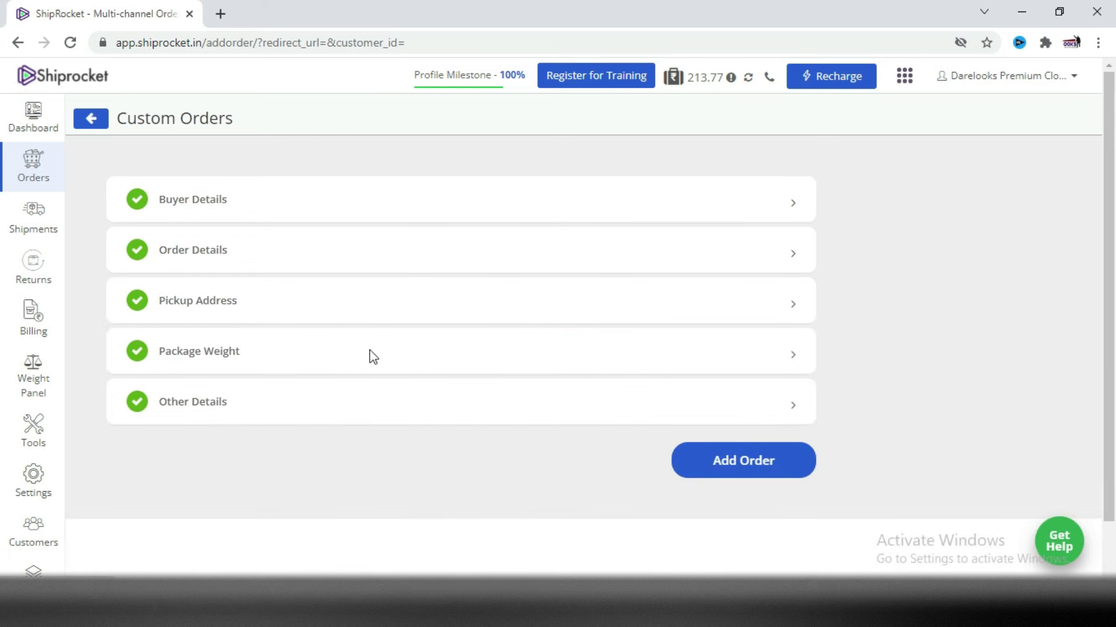
pyautogui.click(740, 465)
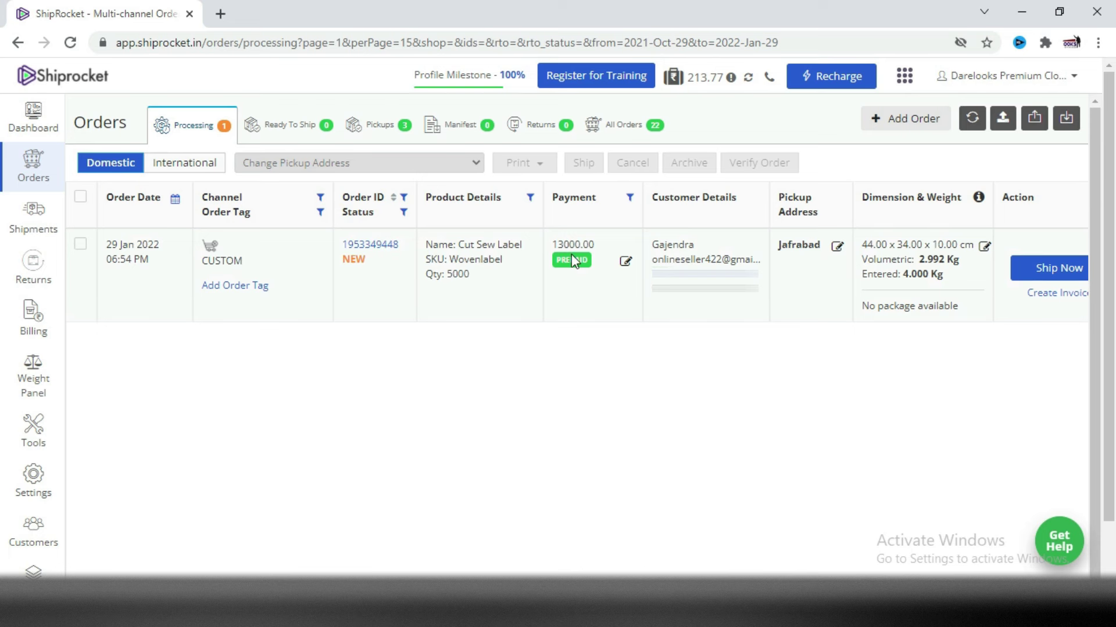
# Start creating the invoice for the new Cut Sew Label order
pyautogui.moveTo(551, 246); pyautogui.dragTo(575, 246)
pyautogui.click(602, 459)
pyautogui.click(1056, 292)
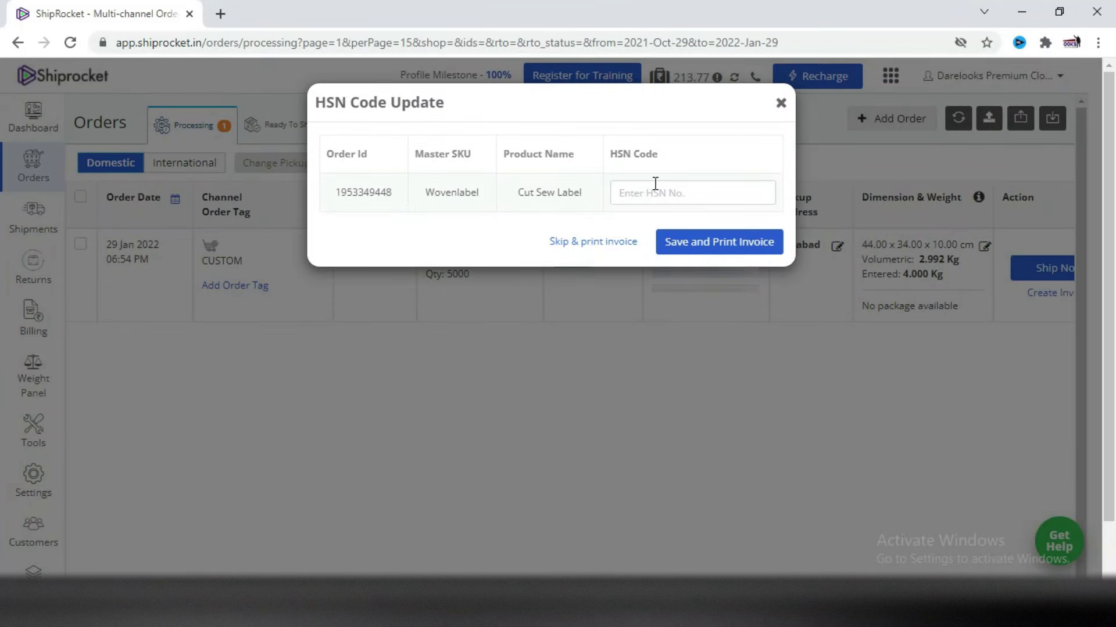
# Search Google in a new browser tab for "woven labels hs code" and copy the code 580710
pyautogui.click(226, 13)
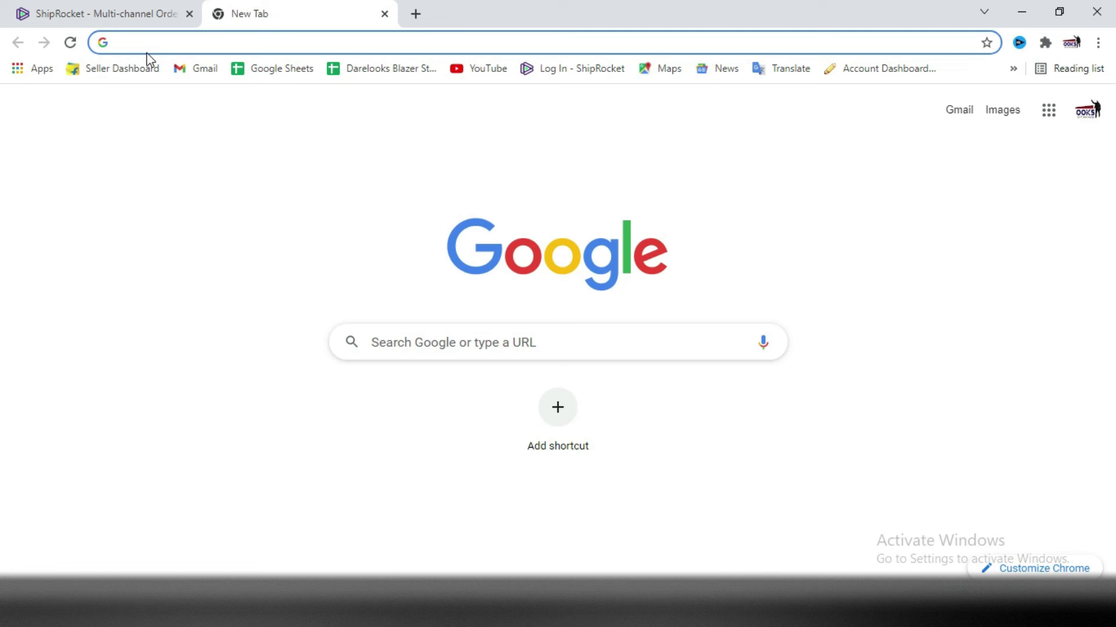
pyautogui.write('hsn cod')
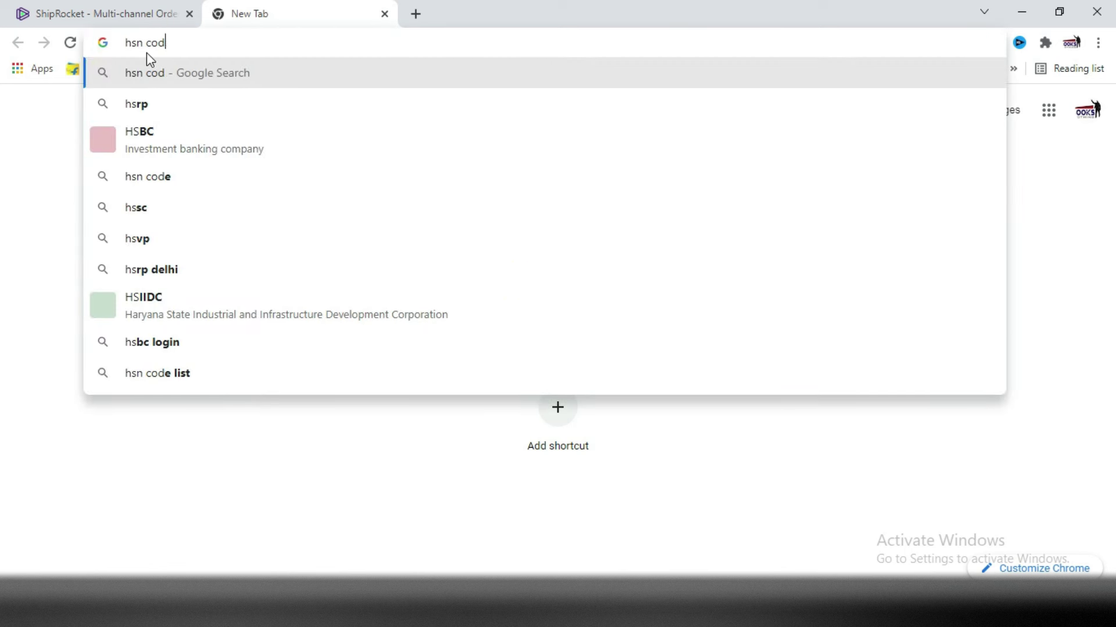
pyautogui.write('e for wo')
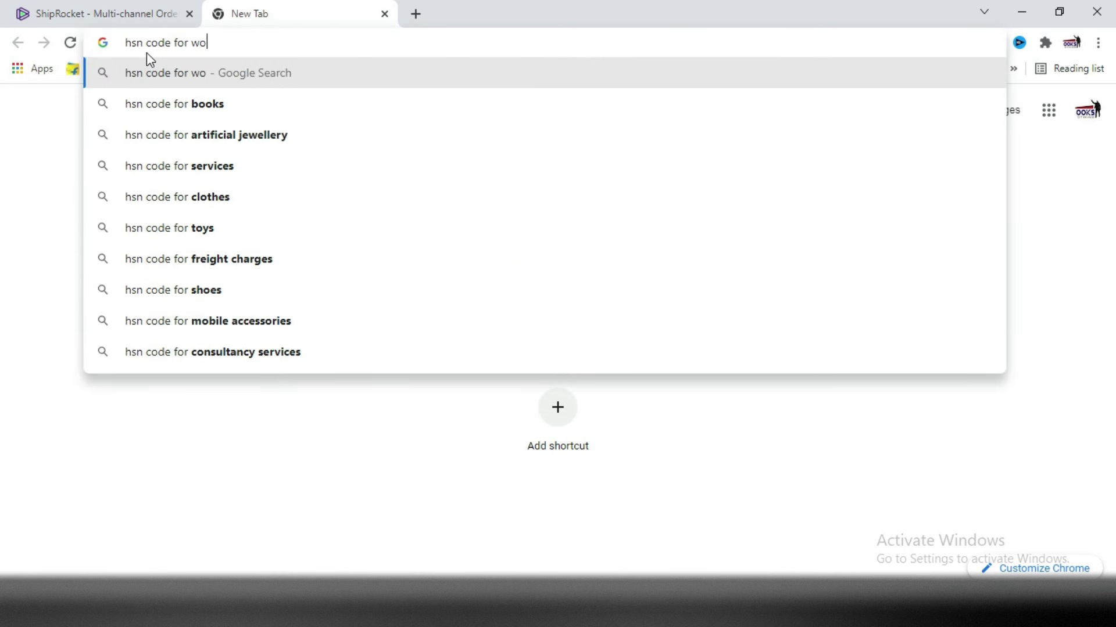
pyautogui.write('ven')
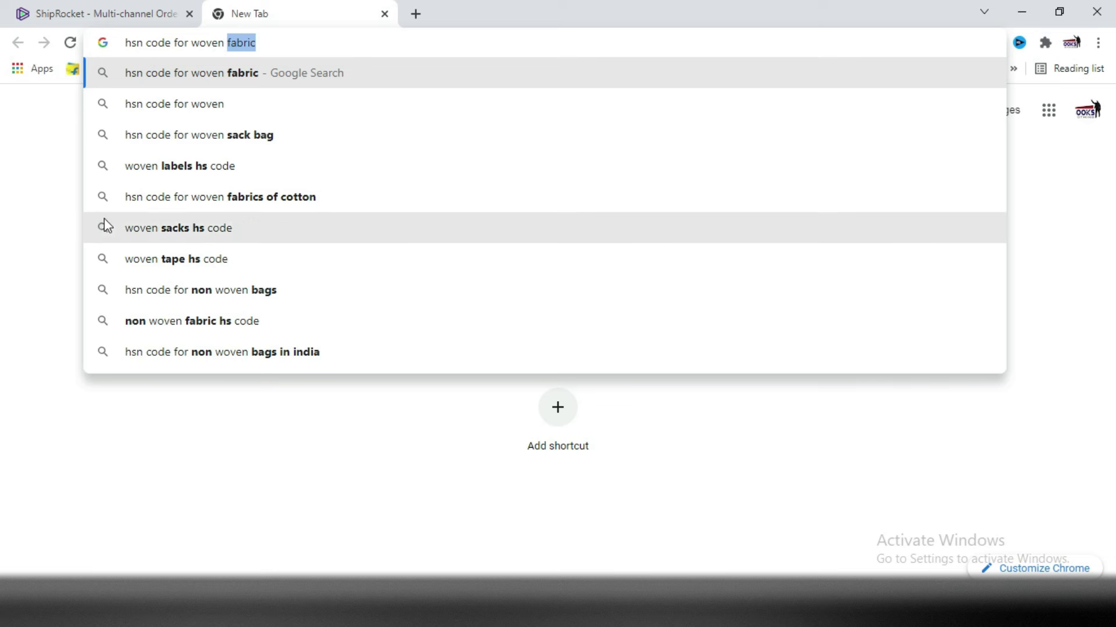
pyautogui.click(183, 167)
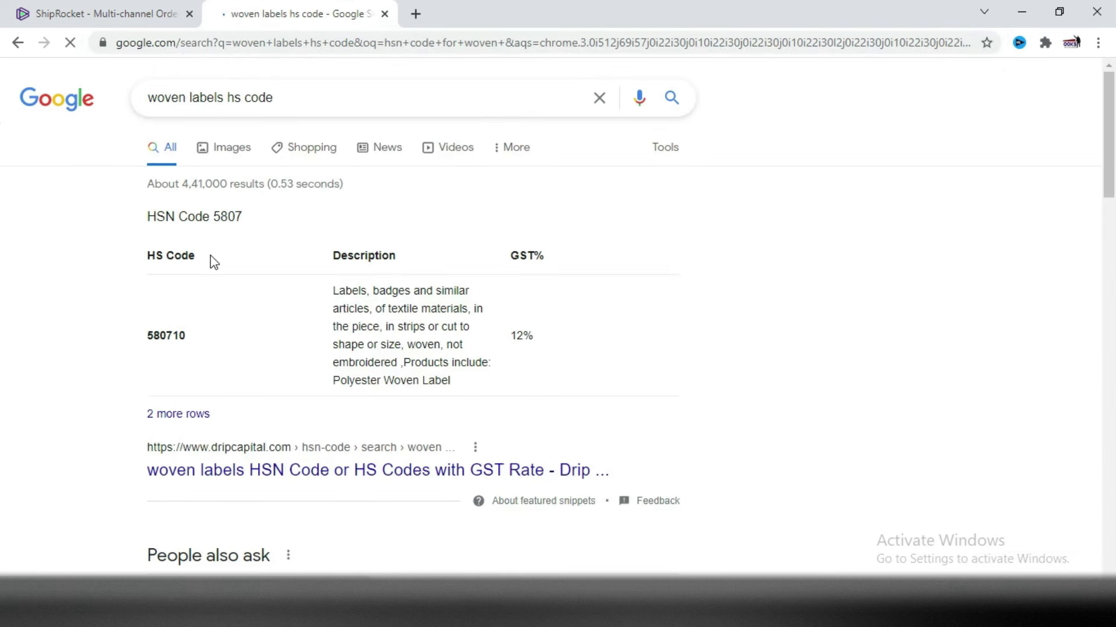
pyautogui.doubleClick(176, 329)
pyautogui.rightClick(172, 326)
pyautogui.click(200, 346)
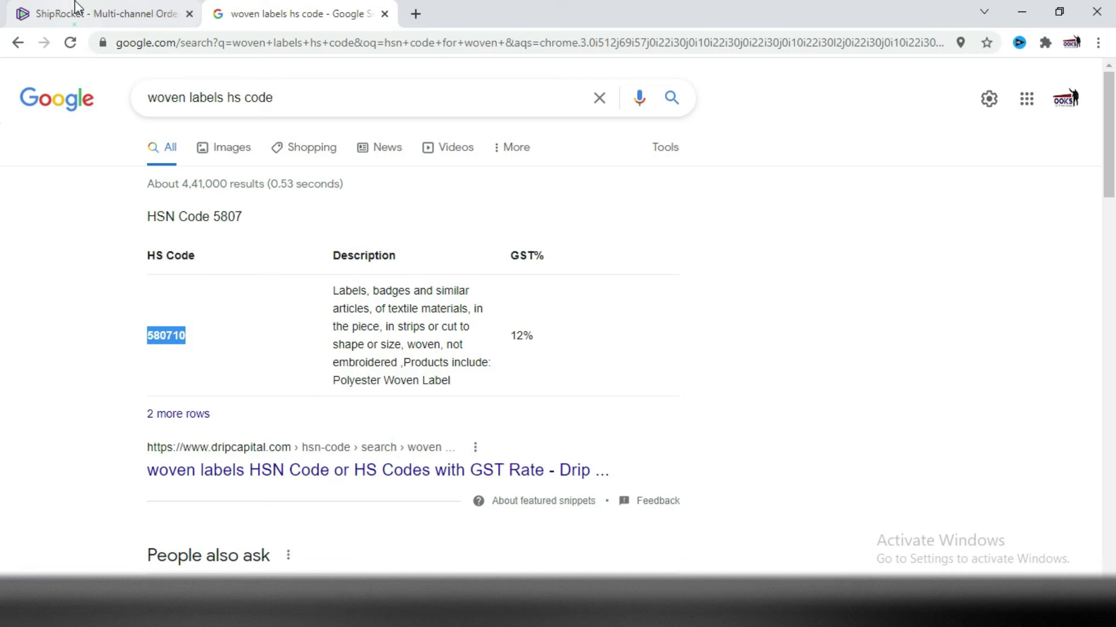
# Return to Shiprocket, paste 580710 as the HSN code for Cut Sew Label, and save and print the invoice
pyautogui.click(75, 13)
pyautogui.rightClick(650, 186)
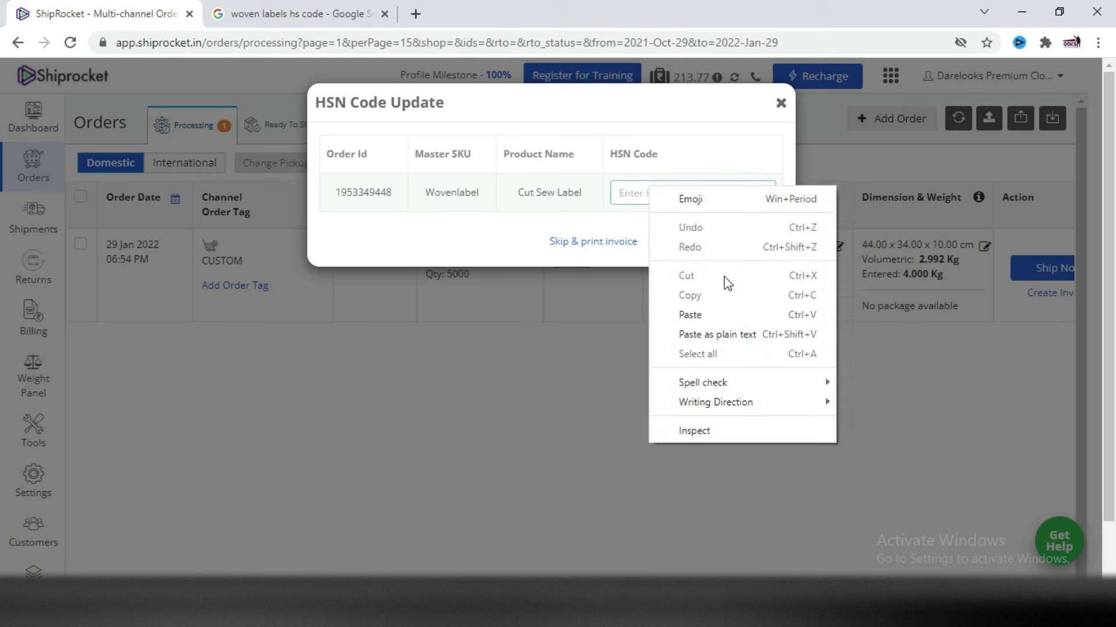
pyautogui.click(682, 310)
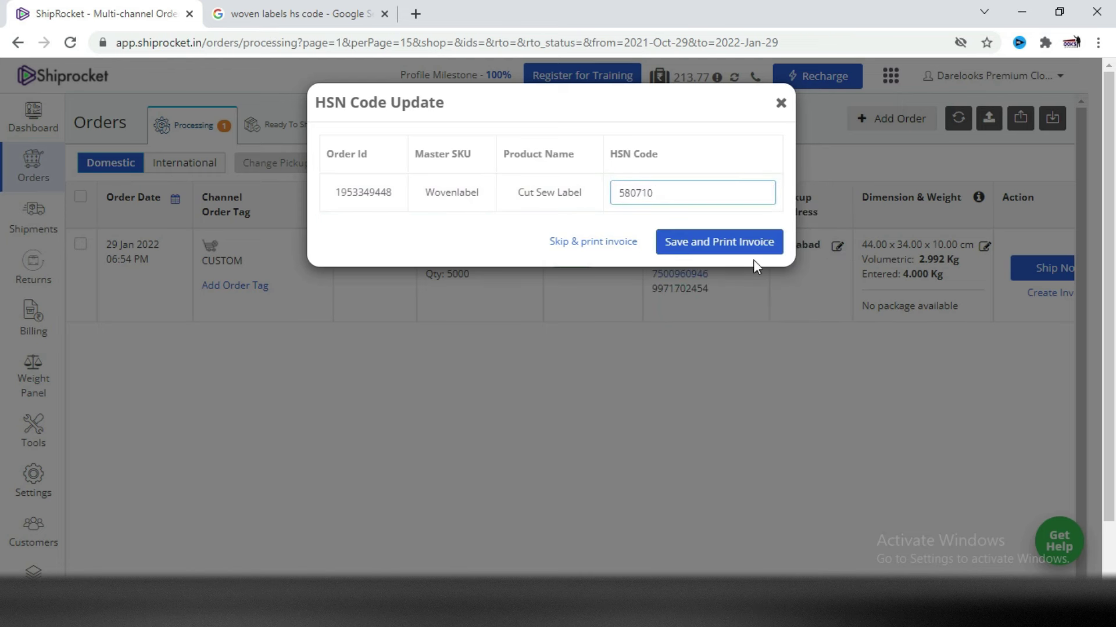
pyautogui.click(735, 247)
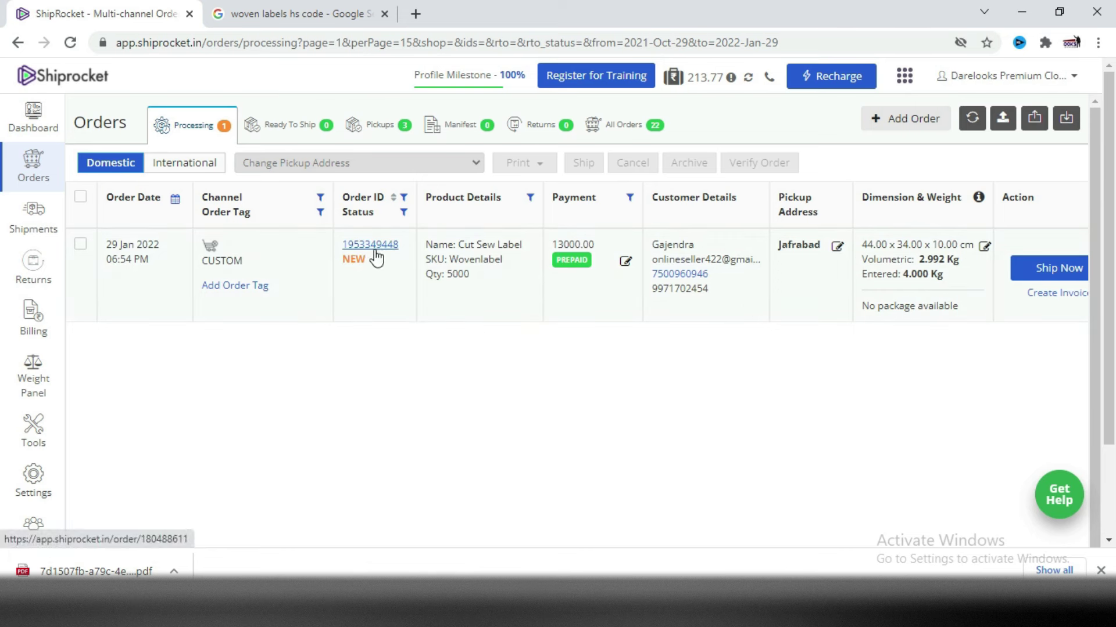
# Try to ship the order as unsecured with the Standard courier, briefly enabling Secured Shipment to compare the charges
pyautogui.click(1052, 269)
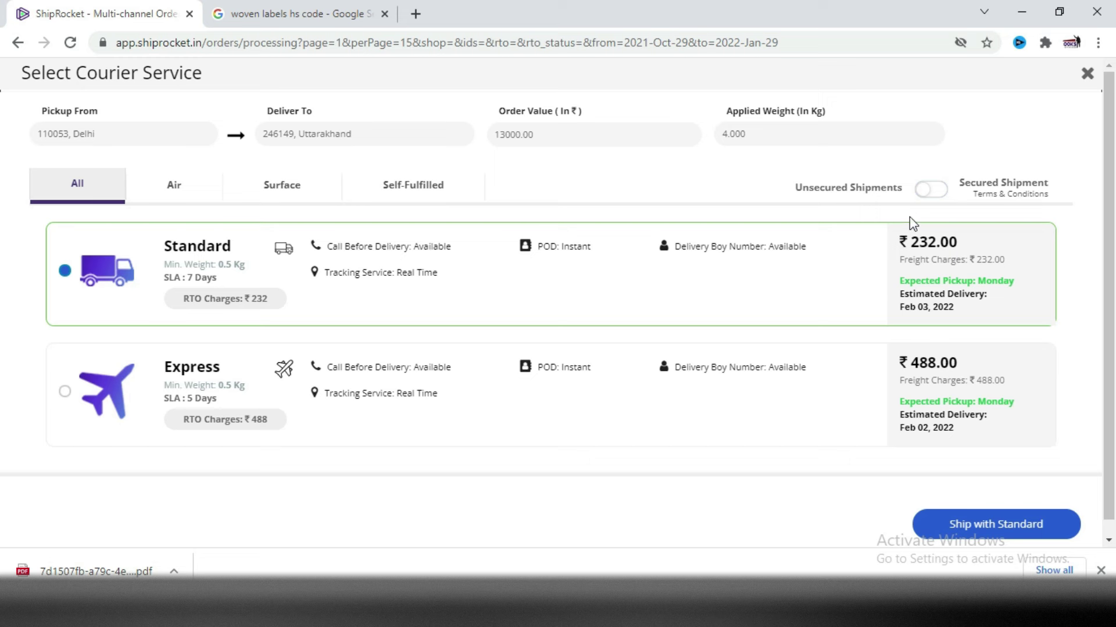
pyautogui.click(939, 189)
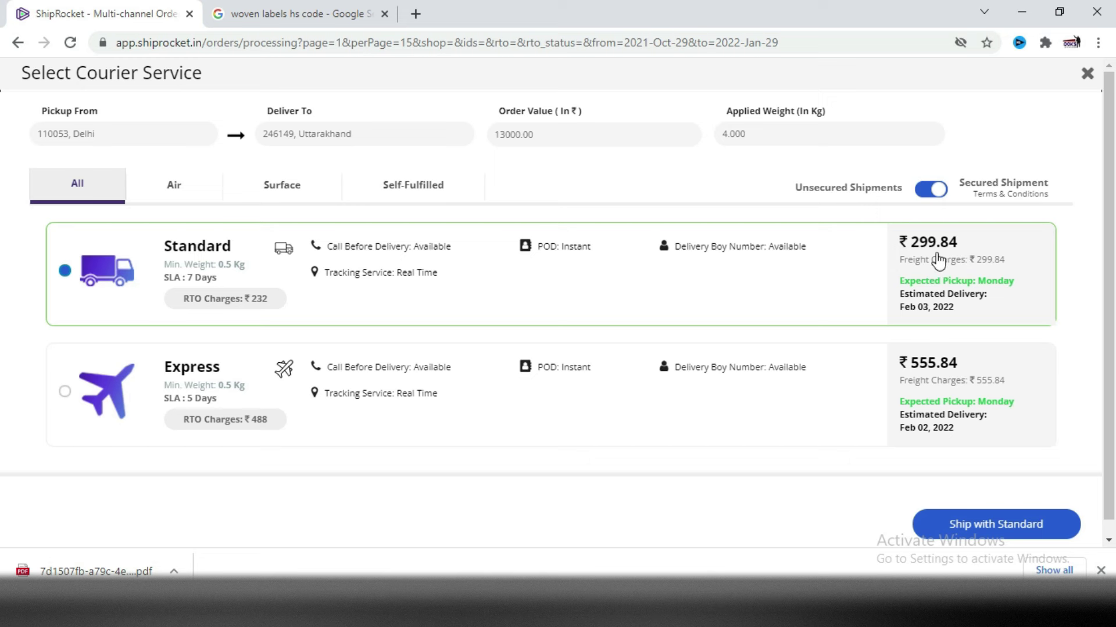
pyautogui.click(928, 194)
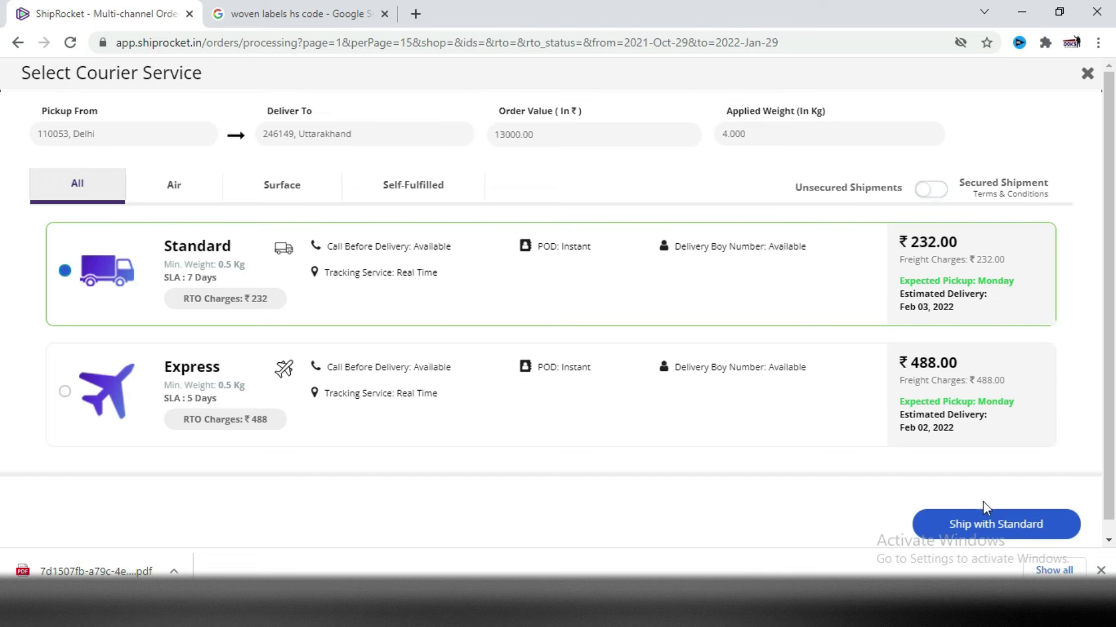
pyautogui.click(1027, 521)
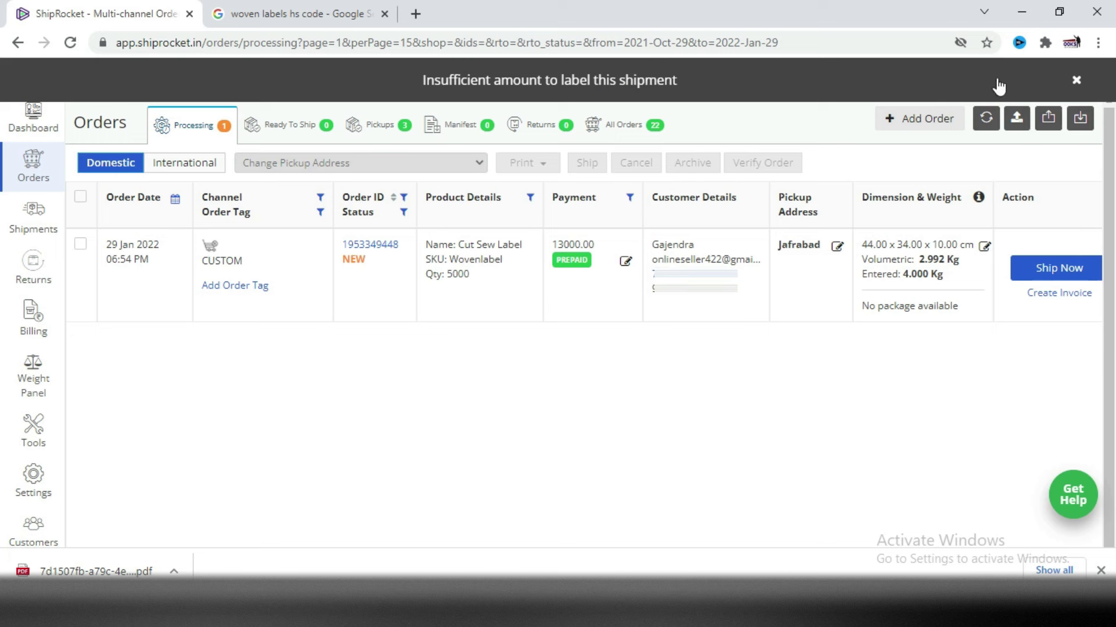
pyautogui.click(1073, 75)
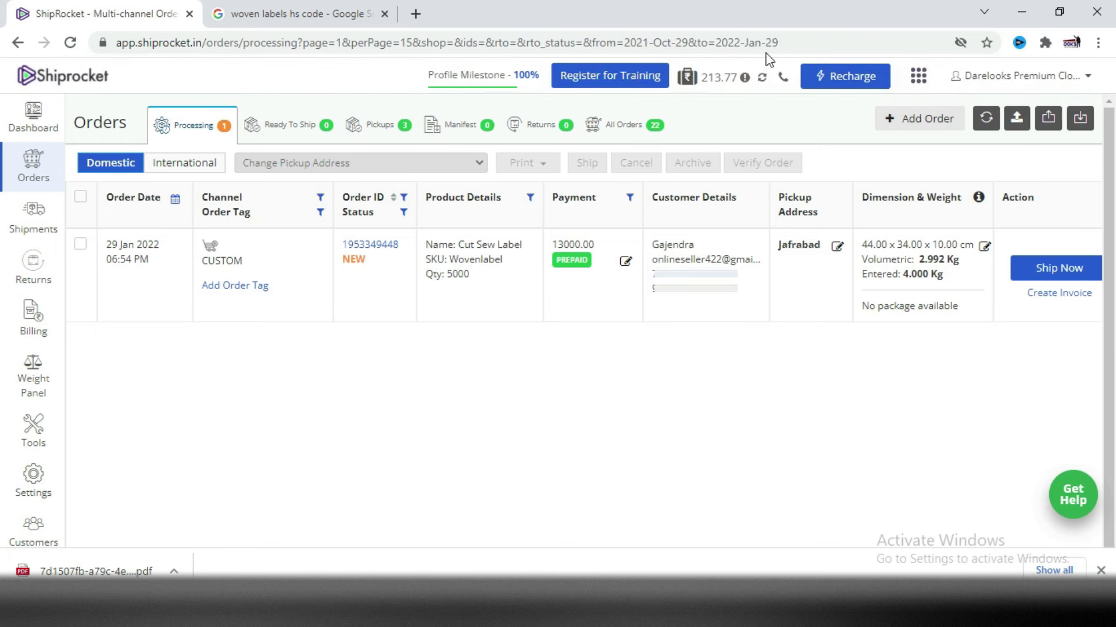
# Check the usable wallet balance and the recharge amounts on offer, and start a wallet recharge of ₹200
pyautogui.moveTo(717, 93)
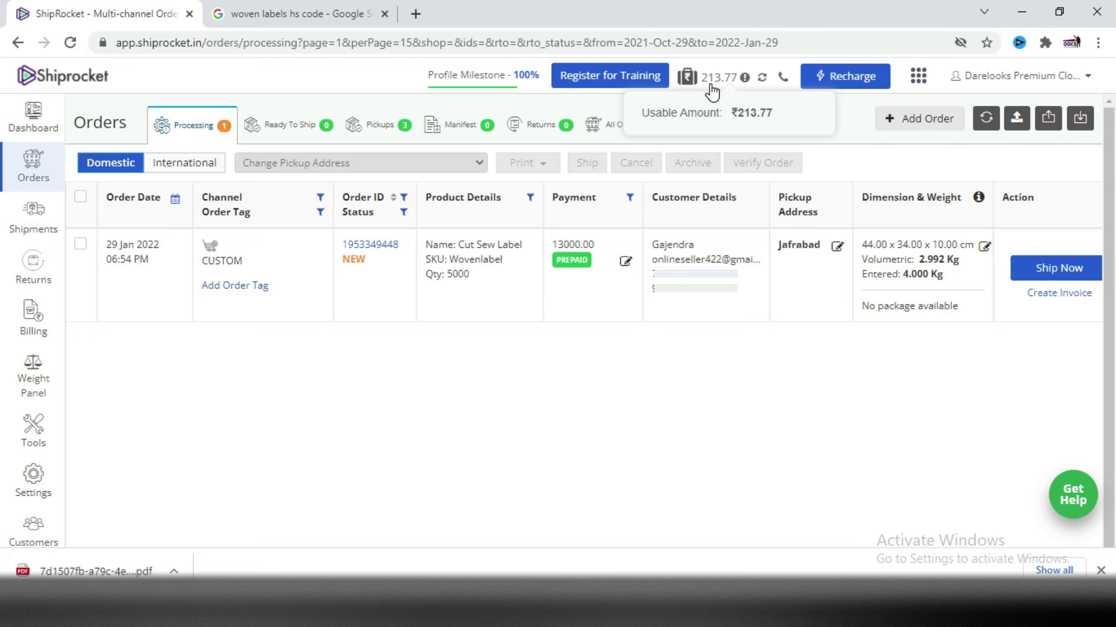
pyautogui.click(851, 80)
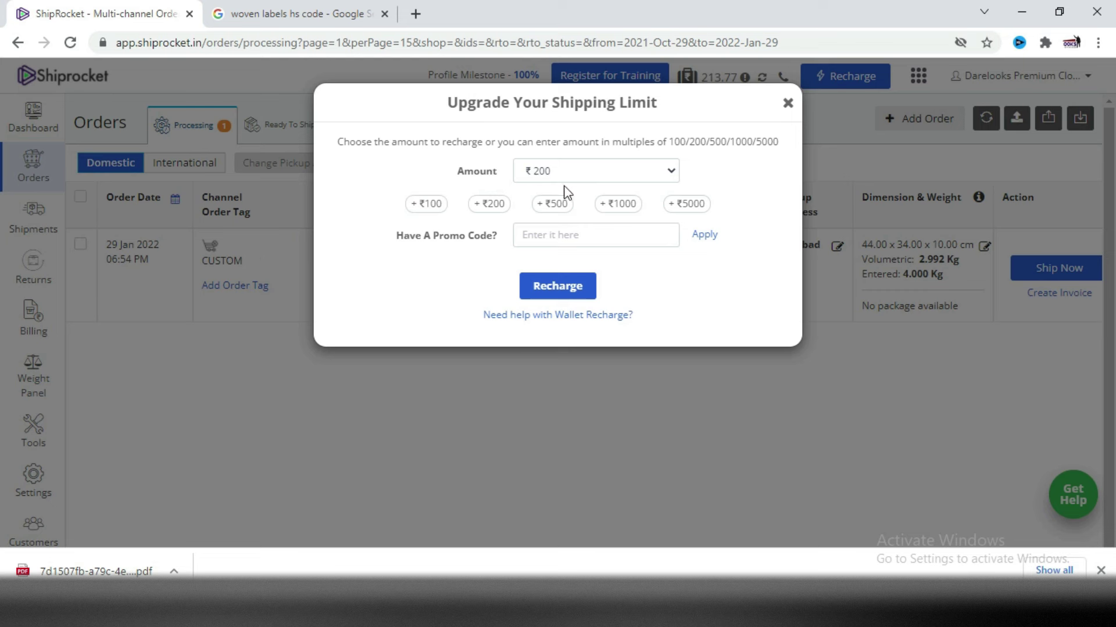
pyautogui.click(433, 206)
pyautogui.click(667, 171)
pyautogui.click(652, 170)
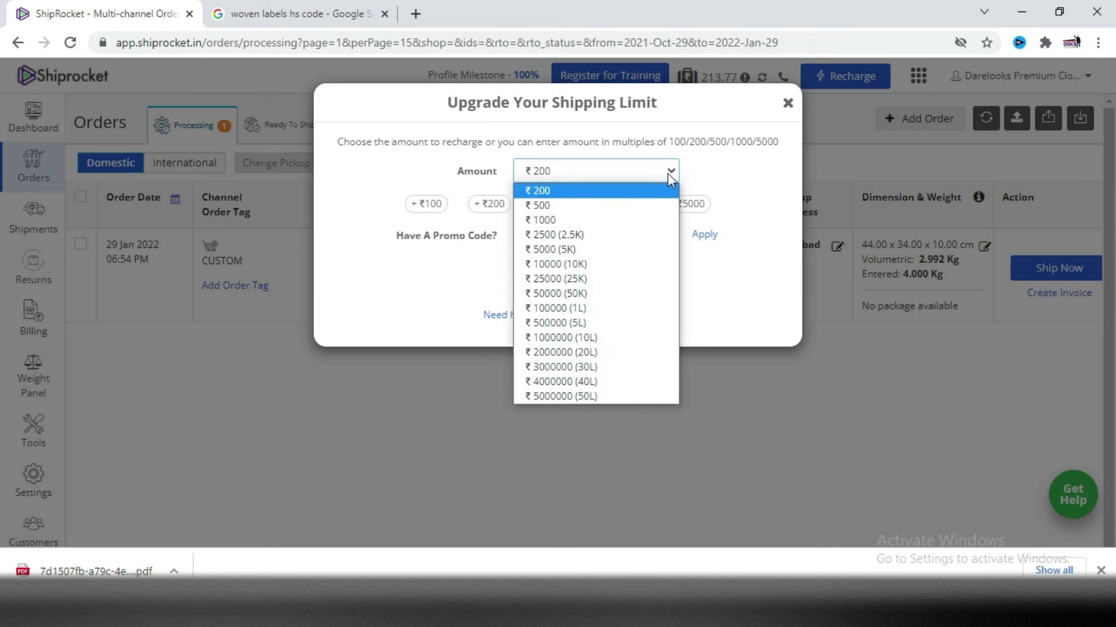
pyautogui.click(552, 170)
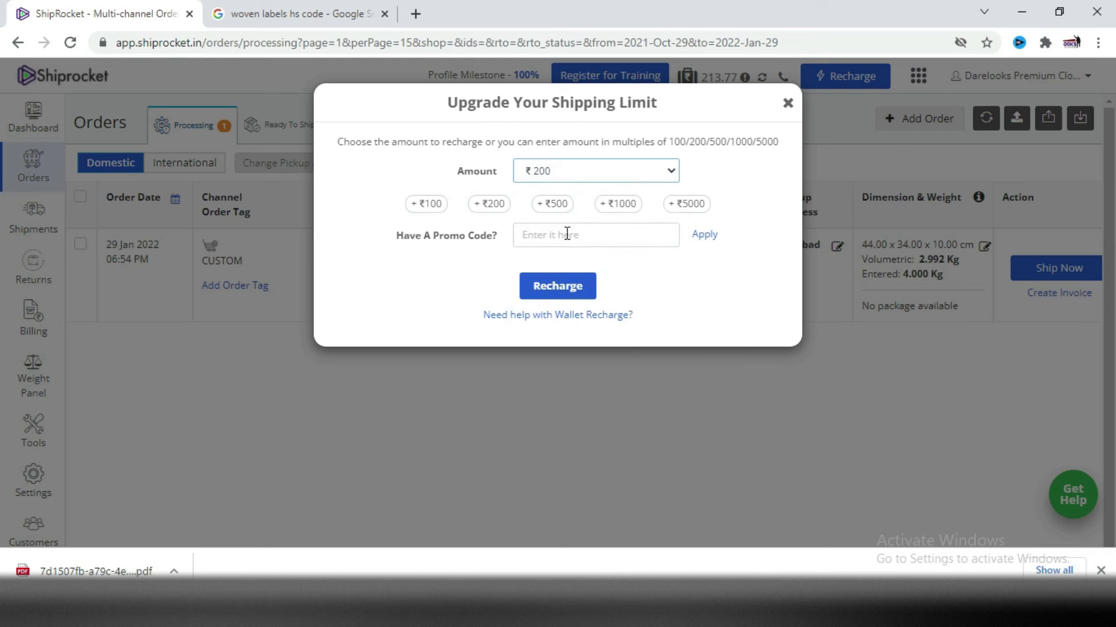
pyautogui.click(570, 284)
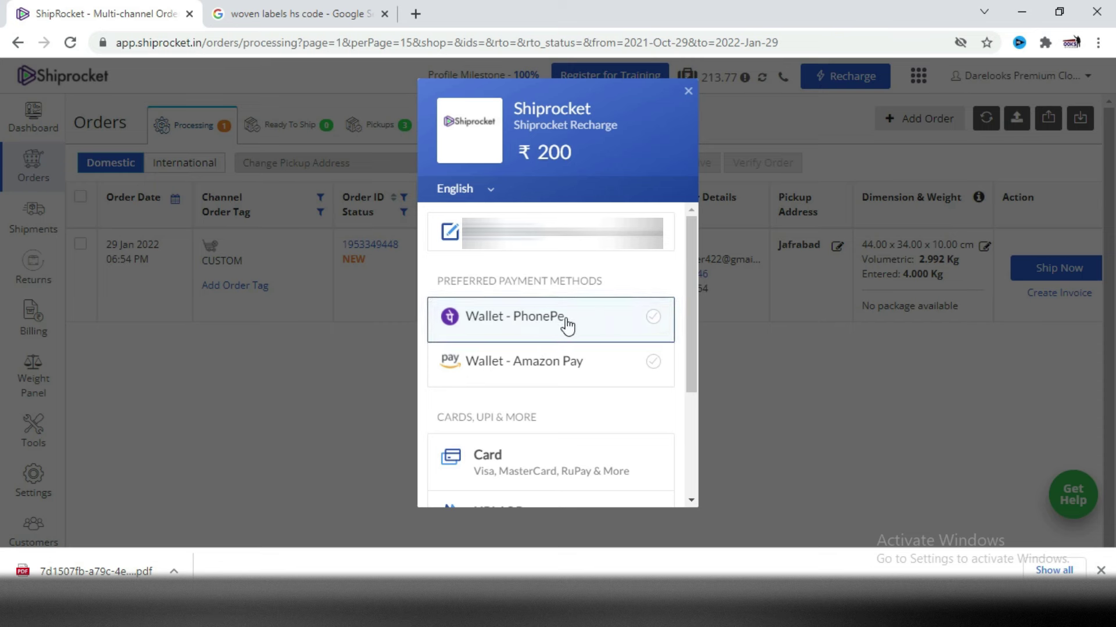
# Choose card payment for the recharge, fill in the card number, expiry, holder's name and CVV, and pay ₹200
pyautogui.moveTo(690, 312); pyautogui.dragTo(687, 401)
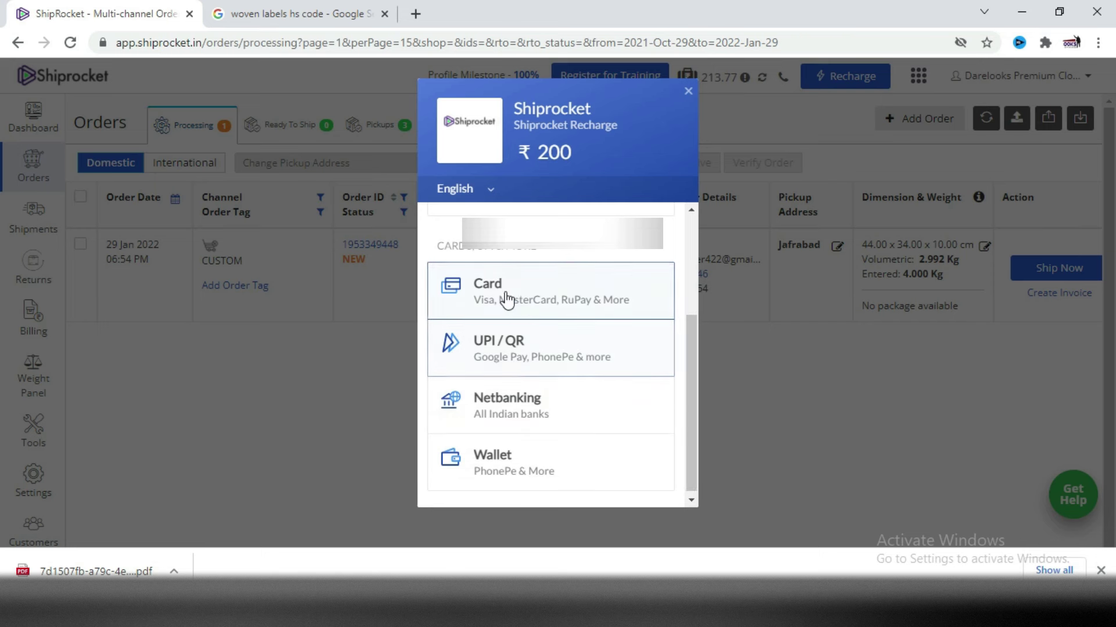
pyautogui.click(584, 296)
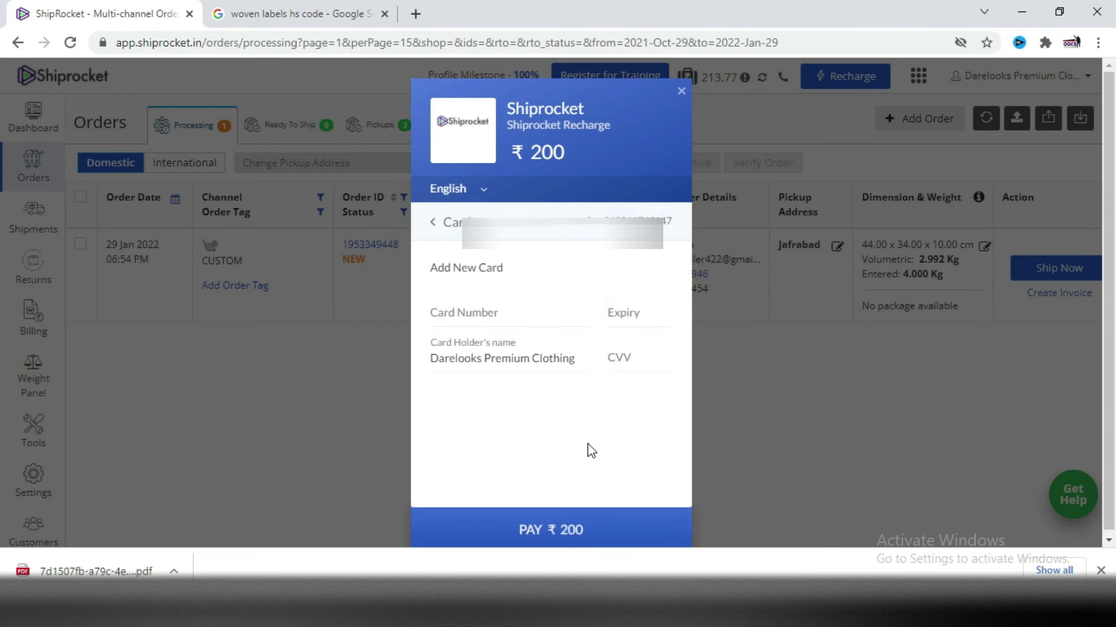
pyautogui.click(621, 443)
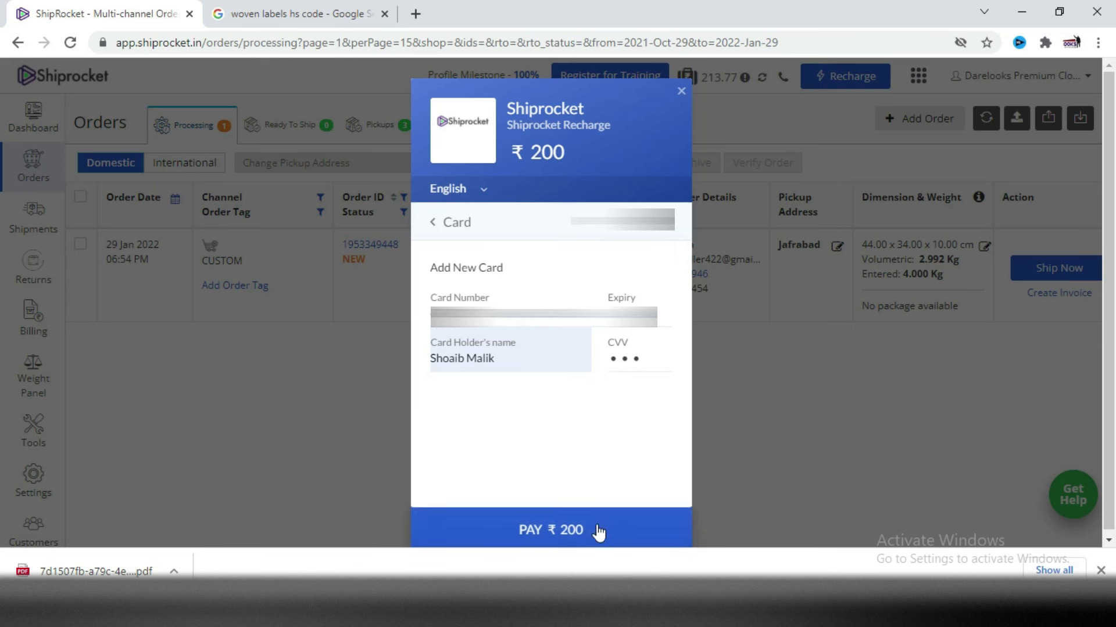
pyautogui.click(534, 529)
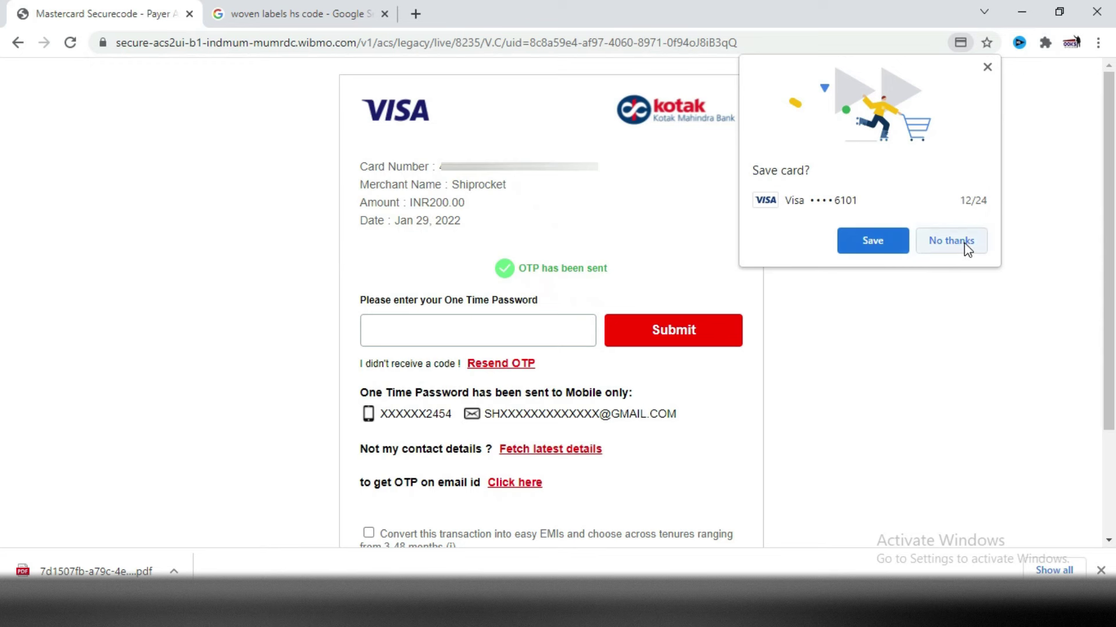
# Decline saving the card, enter and submit the one-time password for the payment, and refuse to save the password
pyautogui.click(964, 243)
pyautogui.click(499, 327)
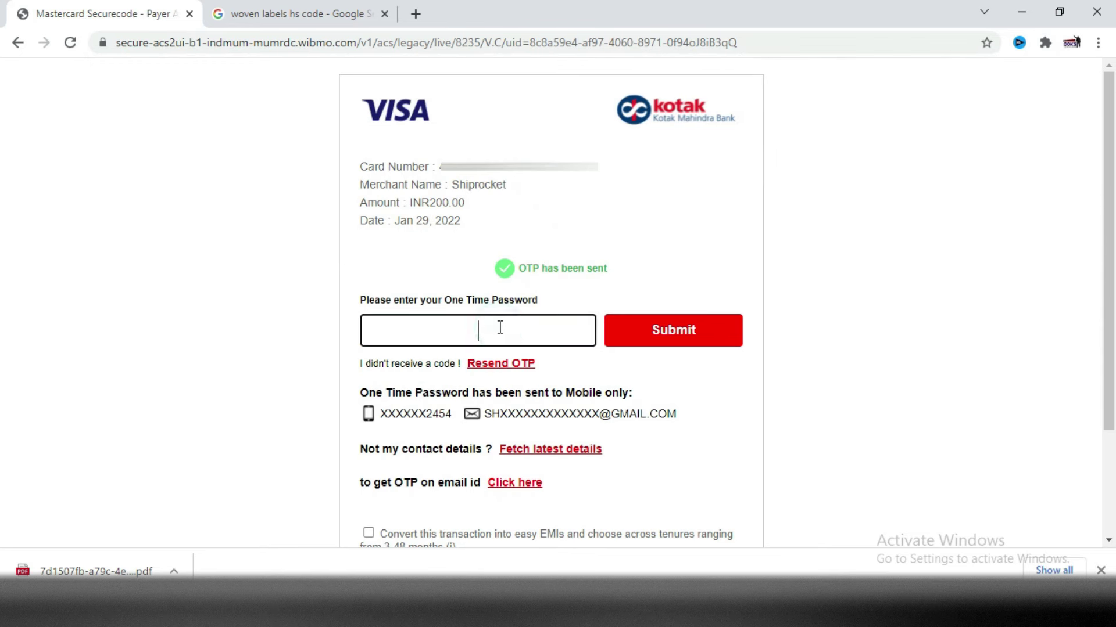
pyautogui.hotkey('ctrl', 'v')
pyautogui.click(690, 335)
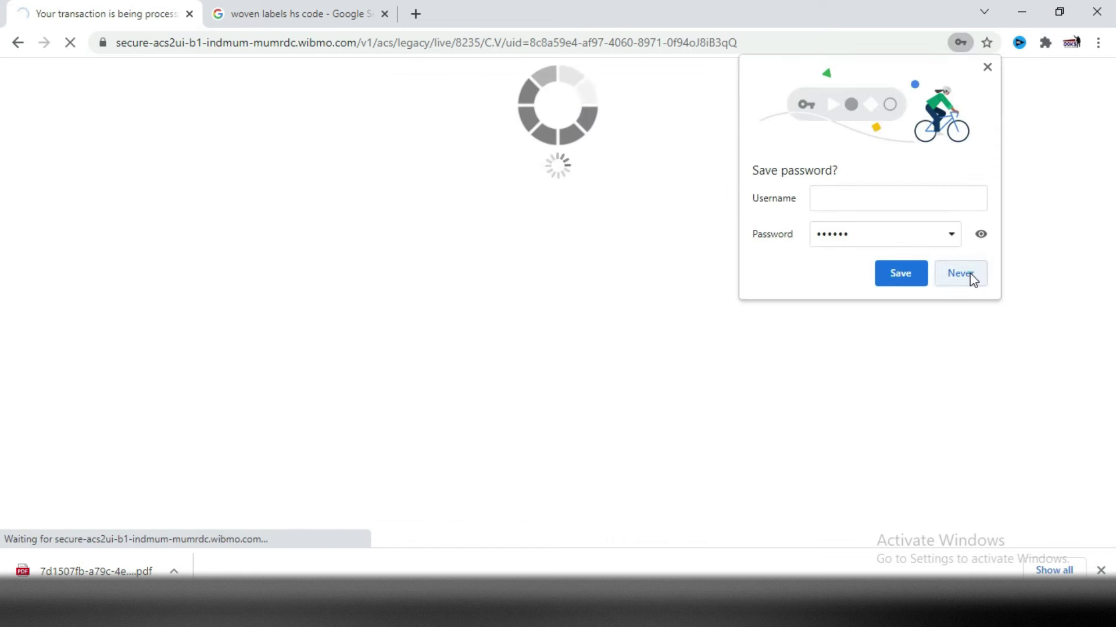
pyautogui.click(970, 273)
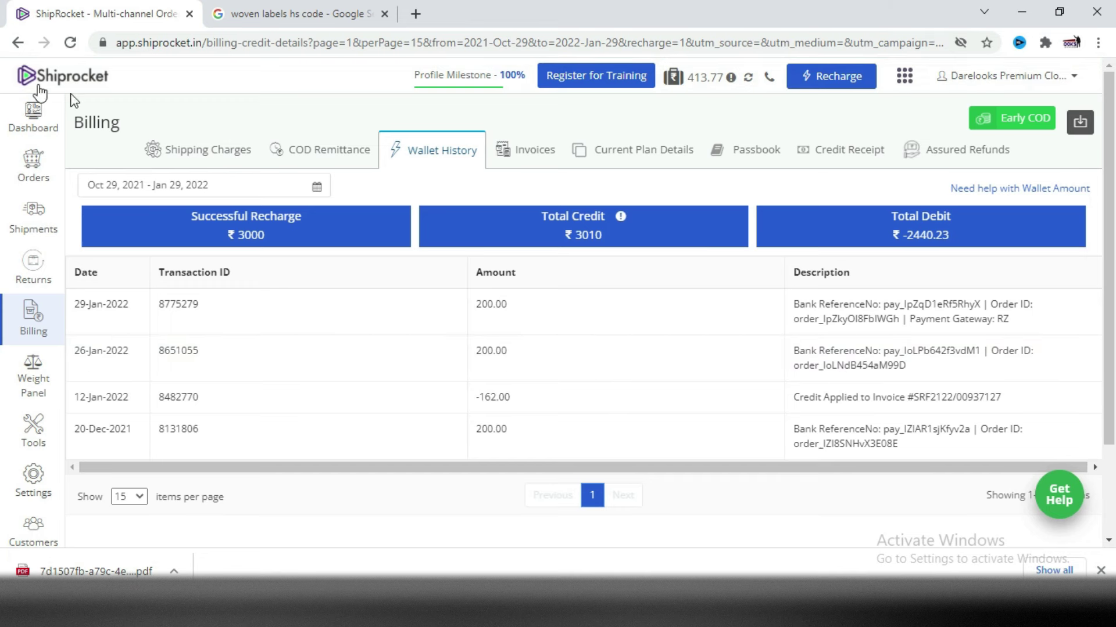
# Return to the orders in processing and open the courier service selection for the Cut Sew Label order
pyautogui.moveTo(32, 172)
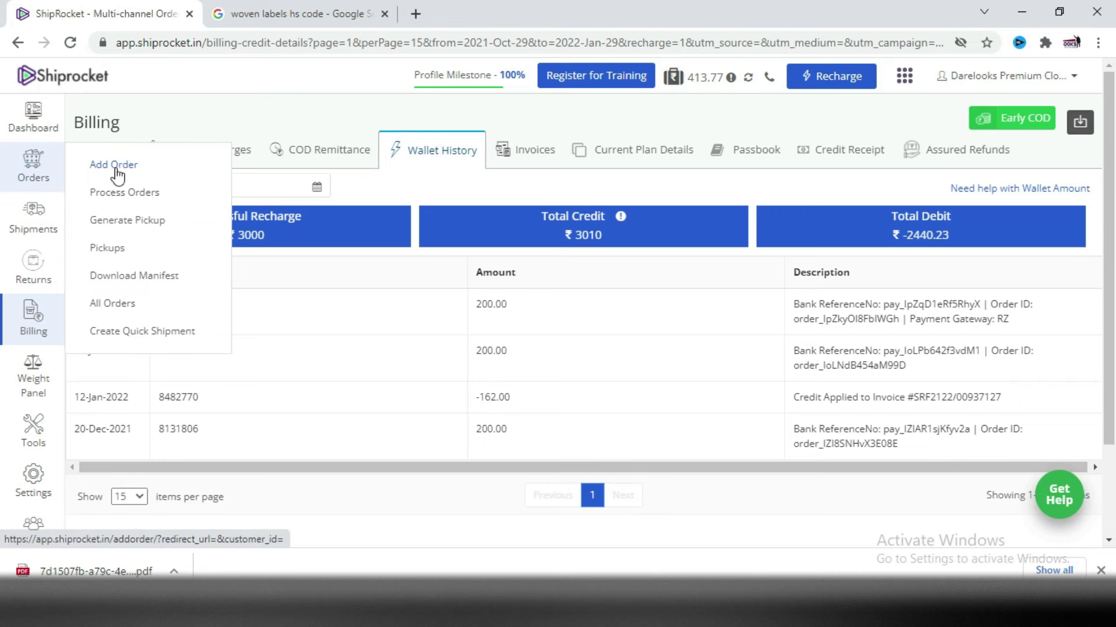
pyautogui.click(159, 184)
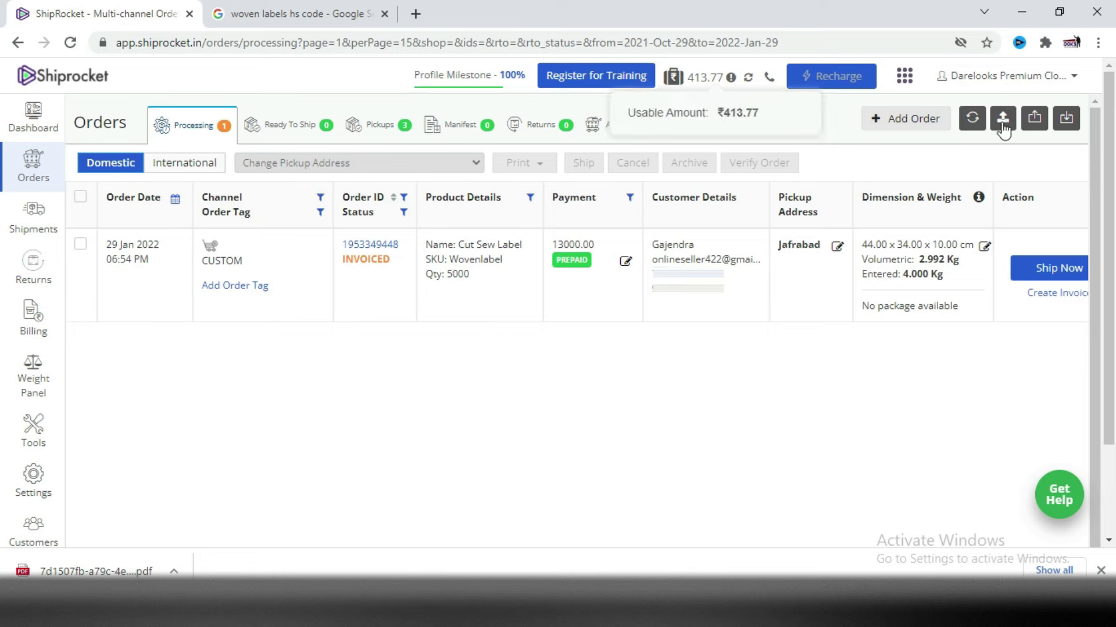
pyautogui.click(1071, 278)
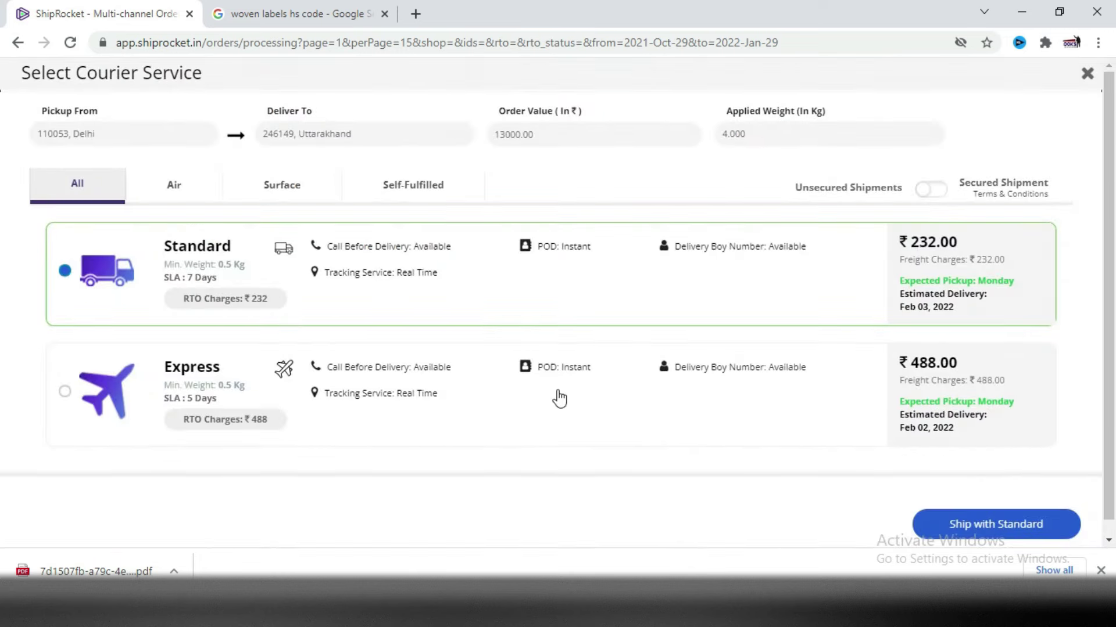
# Ship the Cut Sew Label order with the Standard courier service and download its shipping label
pyautogui.click(1009, 526)
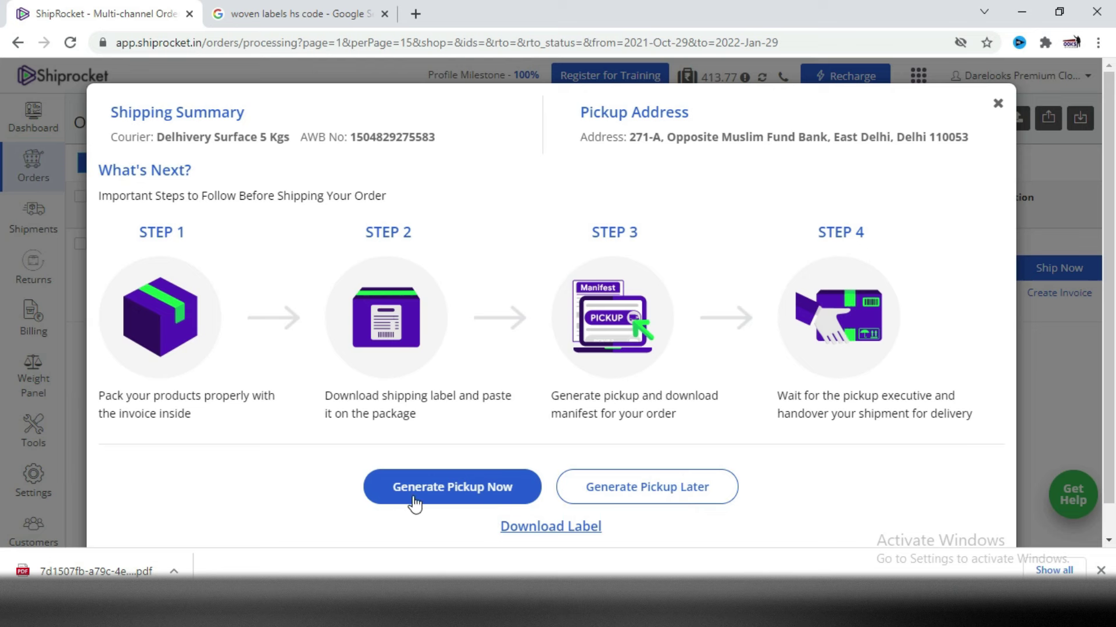
pyautogui.click(557, 529)
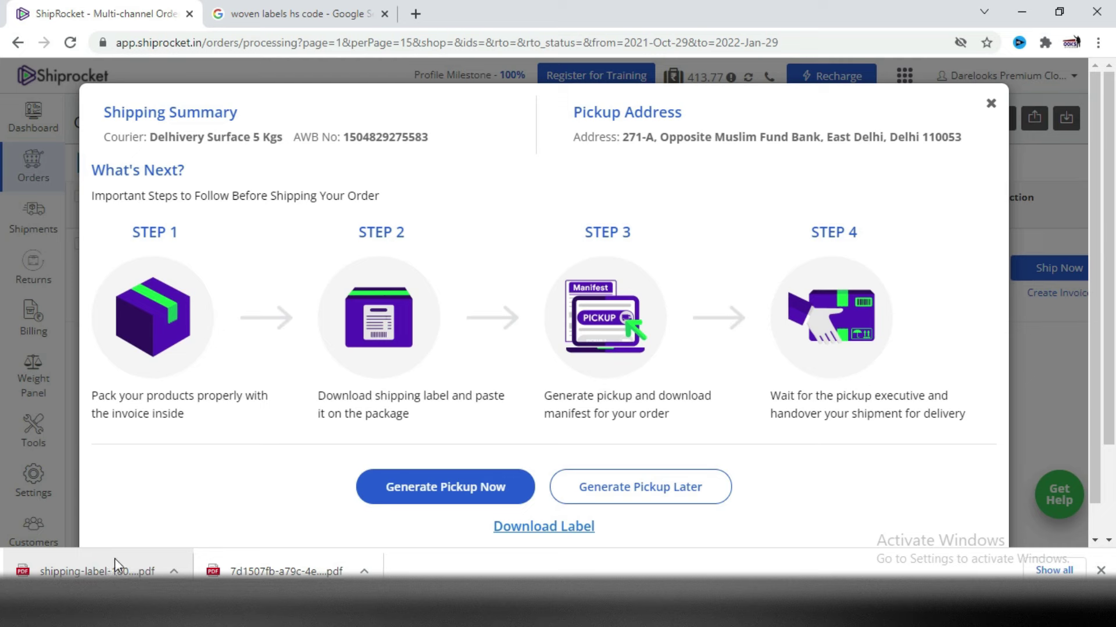
# Generate the pickup for the order immediately and start a manifest from the orders that are ready to ship
pyautogui.click(452, 490)
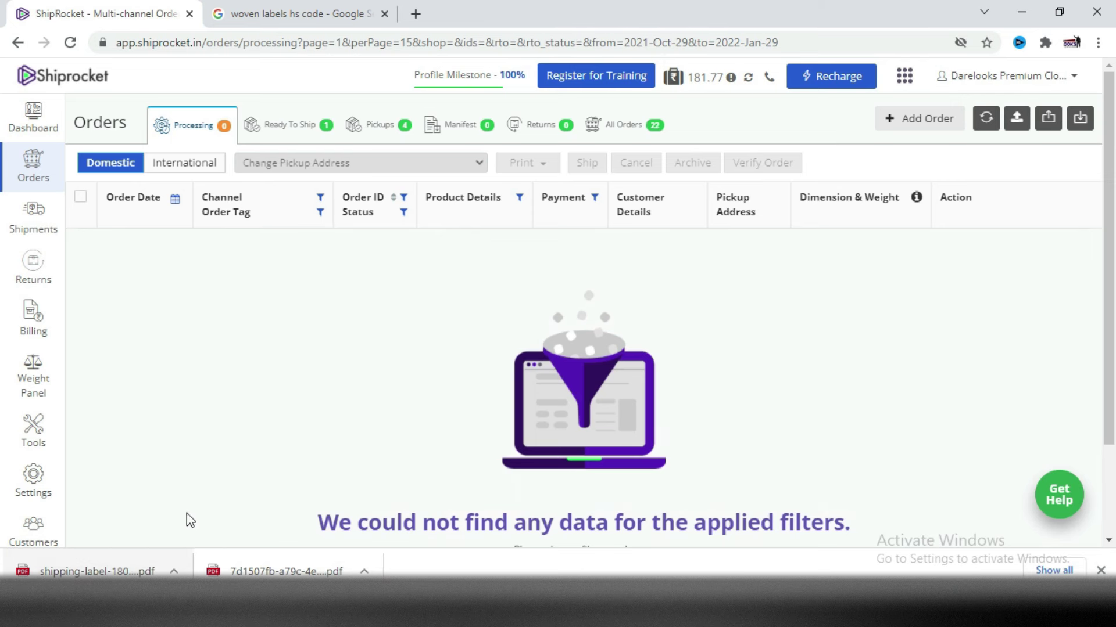
pyautogui.click(298, 136)
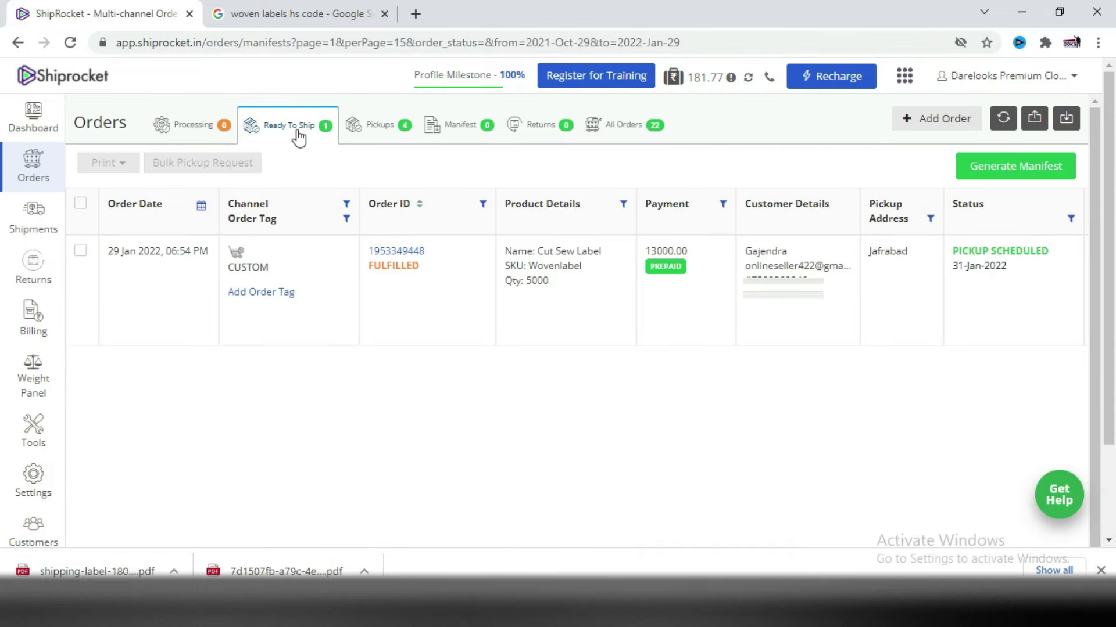
pyautogui.click(1036, 167)
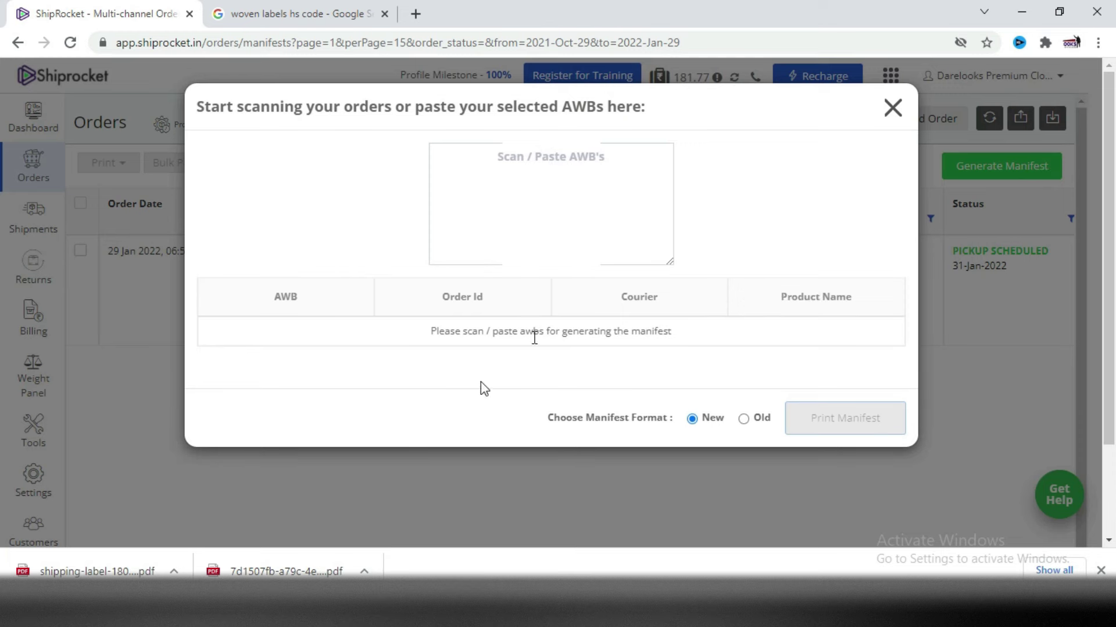
# Open the downloaded shipping label PDF and copy the AWB number from it
pyautogui.click(84, 572)
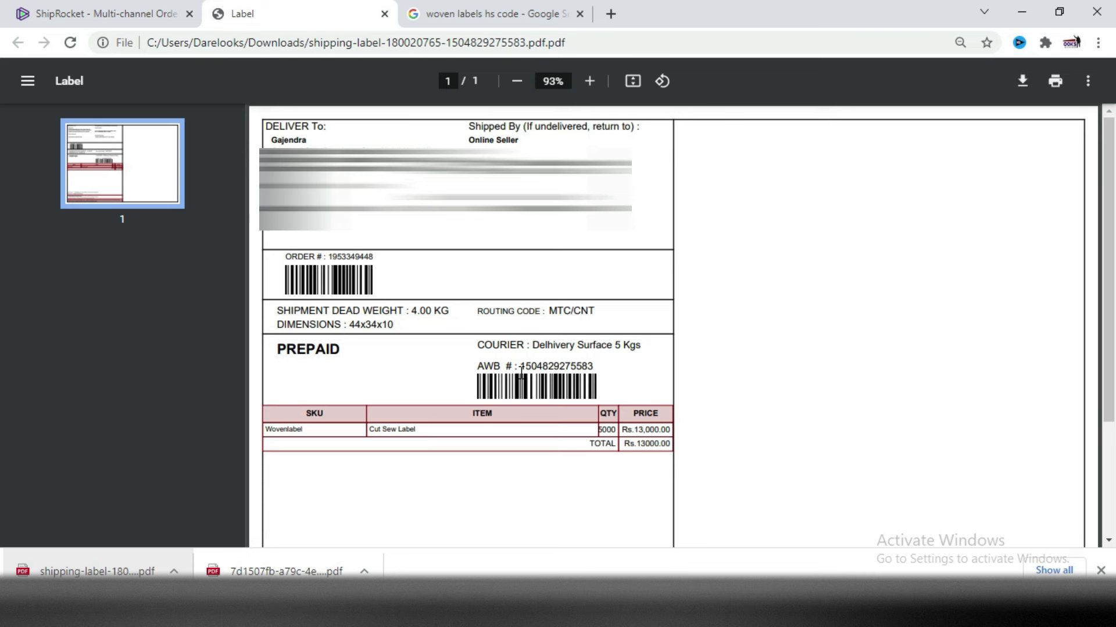
pyautogui.moveTo(522, 365); pyautogui.dragTo(584, 367)
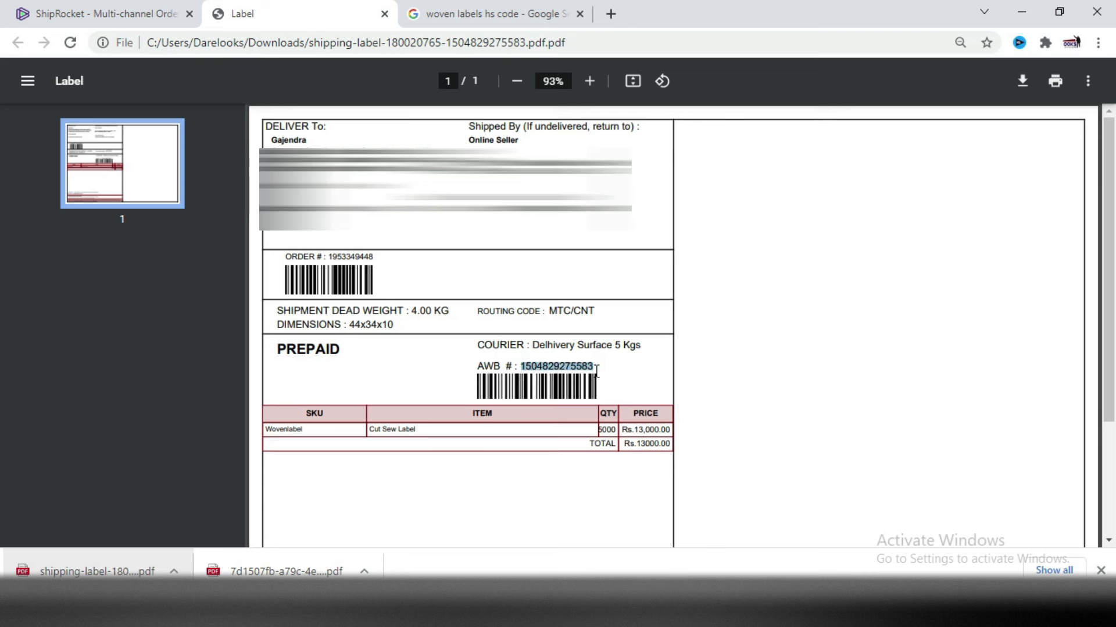
pyautogui.rightClick(559, 366)
pyautogui.click(587, 377)
# Paste the copied AWB number into the manifest's scan field and print the manifest in the New format
pyautogui.click(35, 14)
pyautogui.rightClick(547, 169)
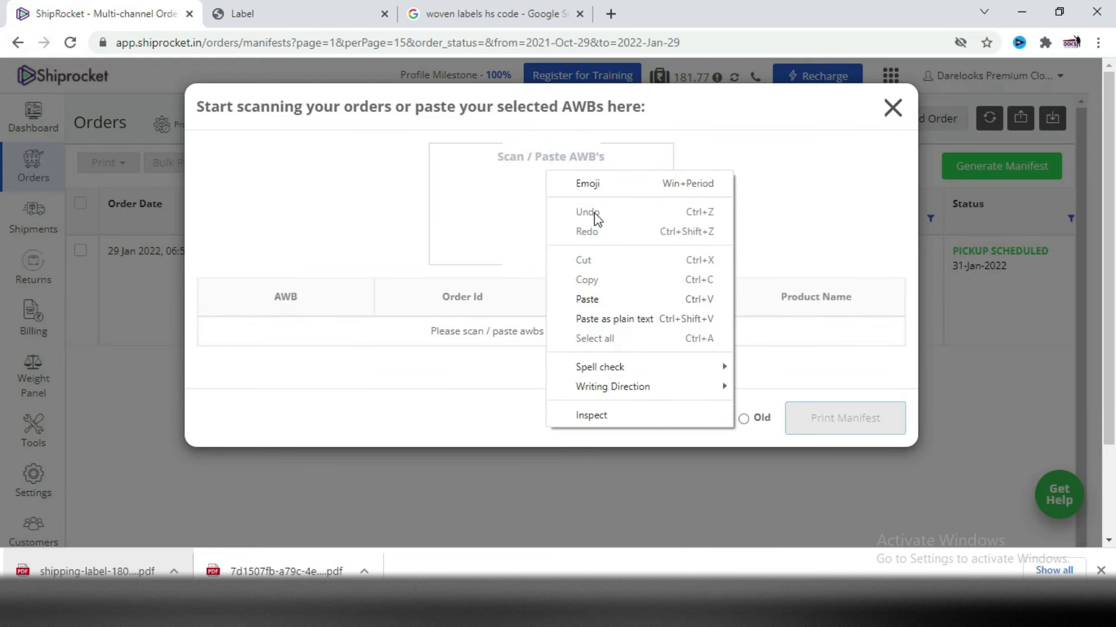
pyautogui.click(637, 299)
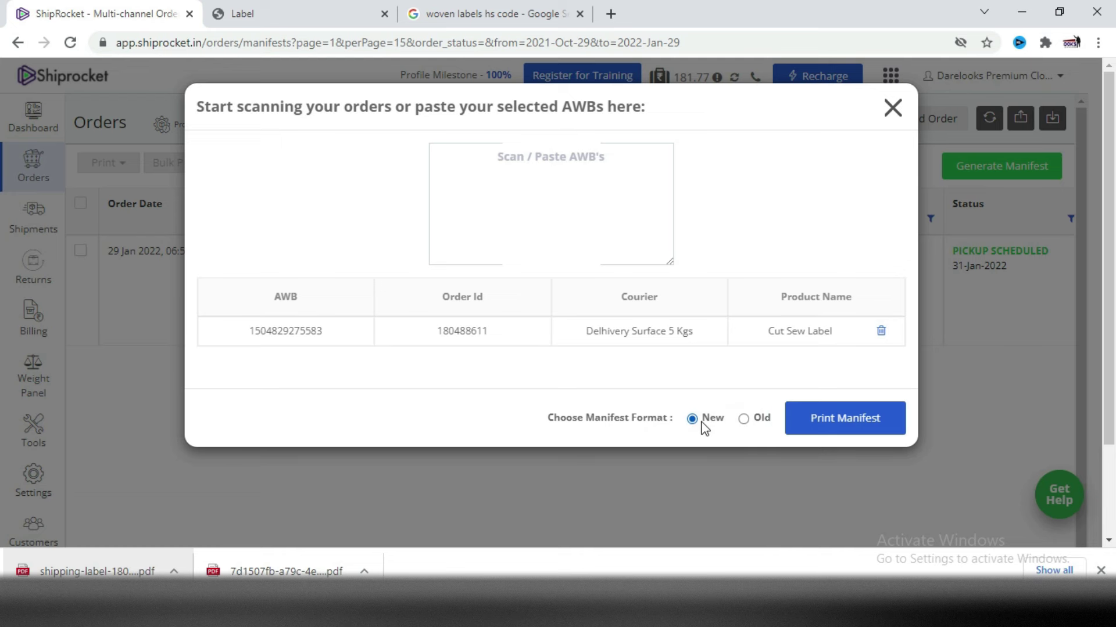
pyautogui.click(863, 422)
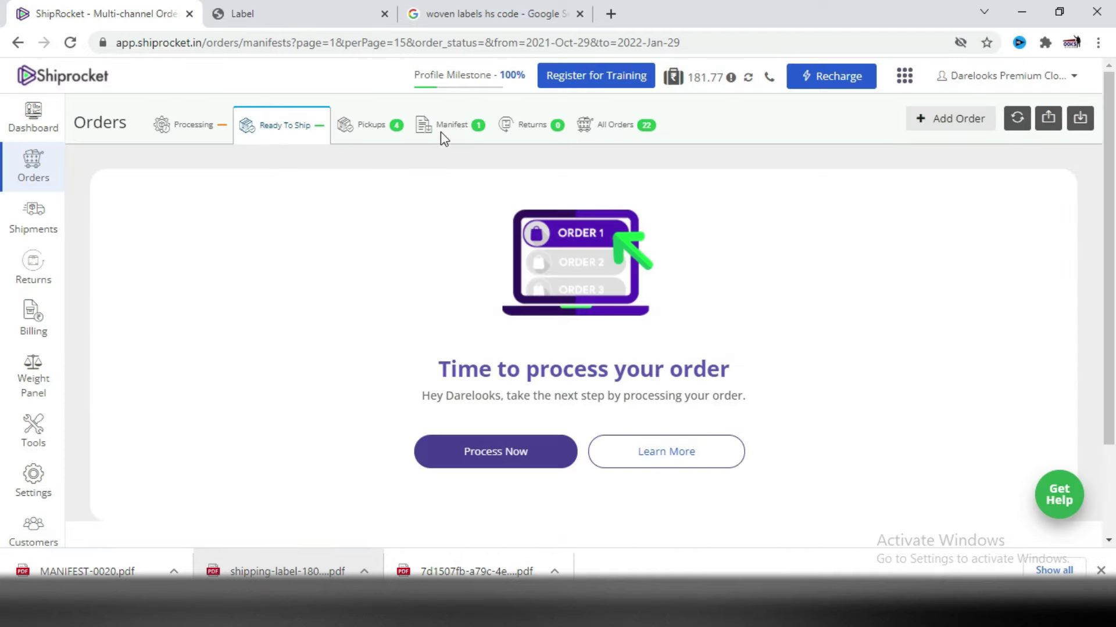
# Open the pending manifests and examine the new manifest's courier, pickup reference, status and print options
pyautogui.click(452, 127)
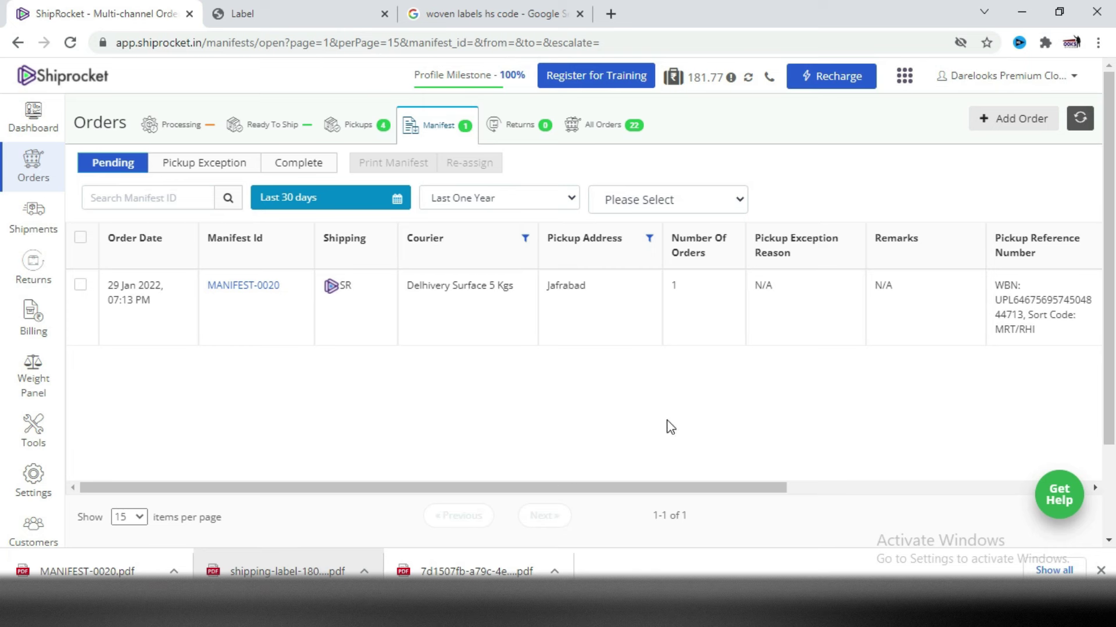
pyautogui.moveTo(607, 491); pyautogui.dragTo(762, 493)
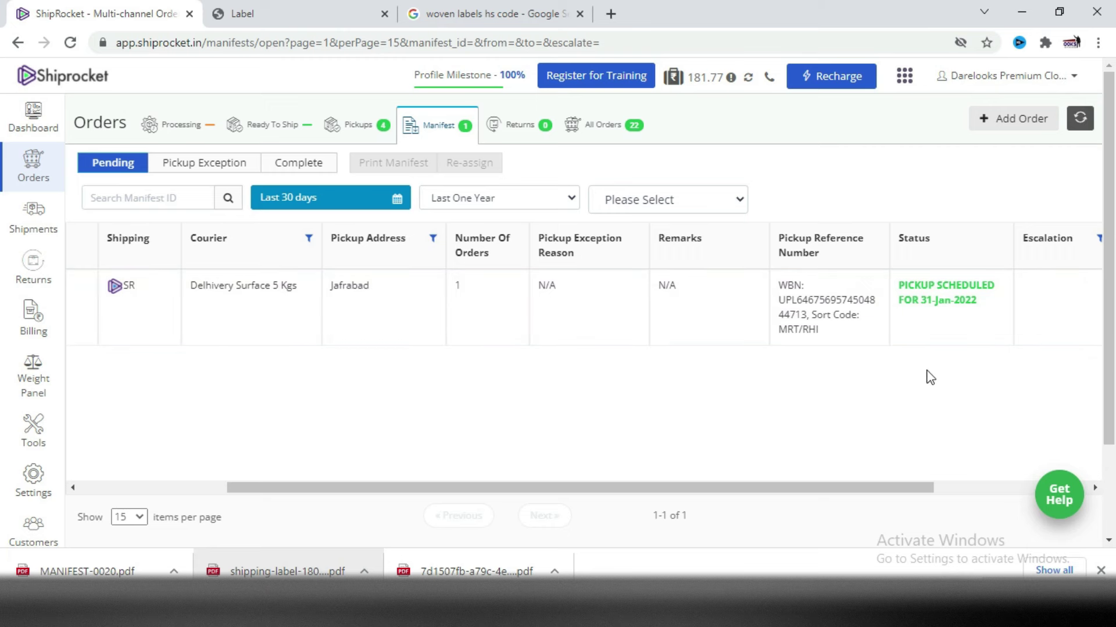
pyautogui.moveTo(911, 488); pyautogui.dragTo(987, 487)
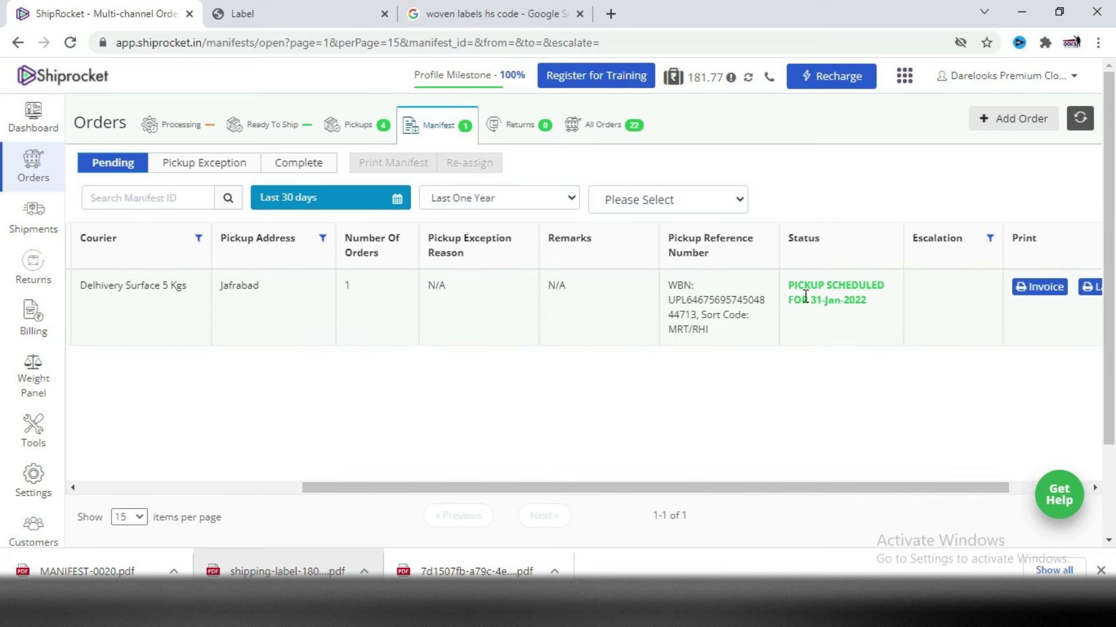
pyautogui.moveTo(901, 489); pyautogui.dragTo(948, 477)
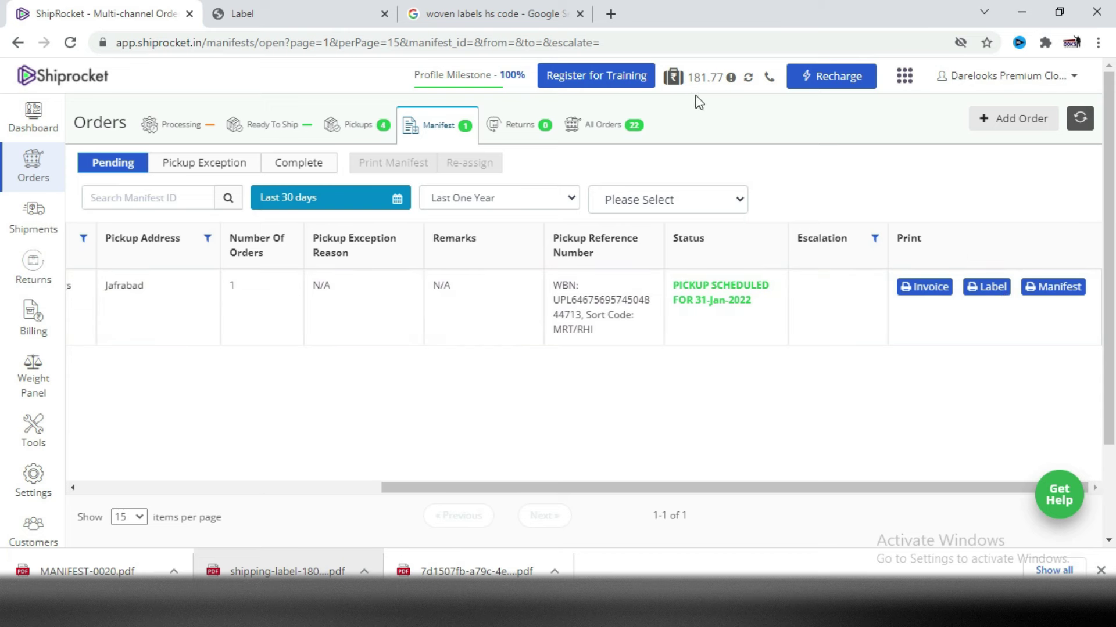
pyautogui.moveTo(707, 92)
pyautogui.moveTo(888, 491); pyautogui.dragTo(564, 531)
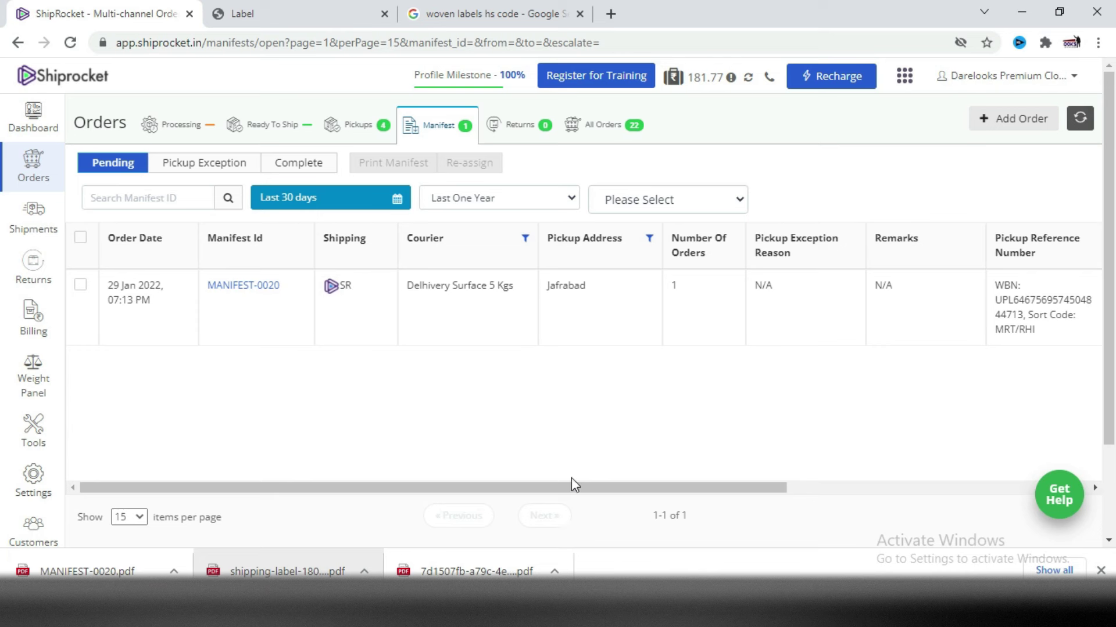